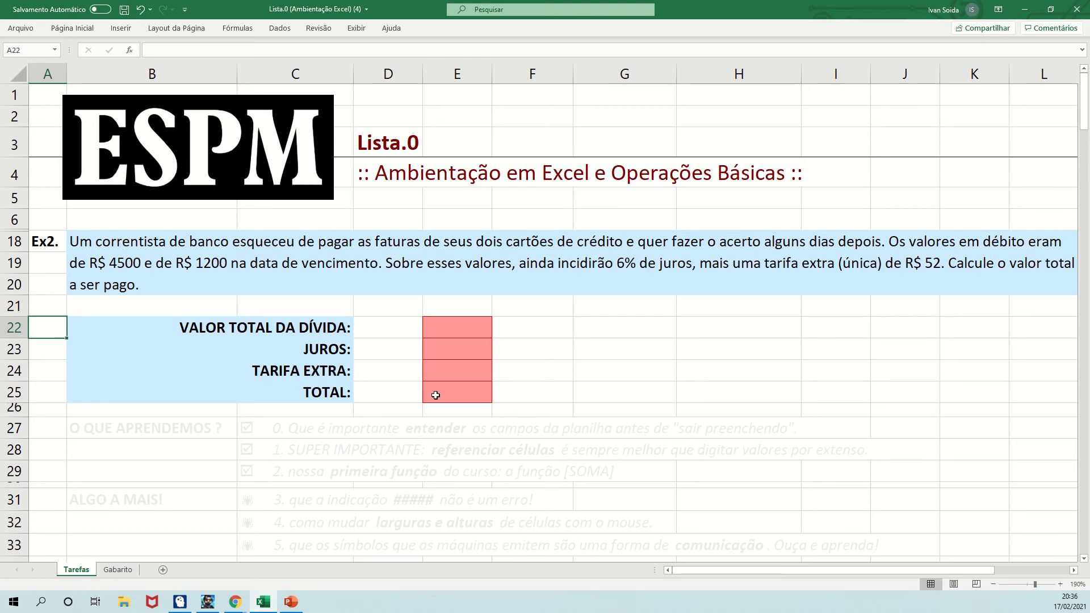
# Calculate the total debt in cell E22 with the formula =4500+1200.
pyautogui.click(442, 325)
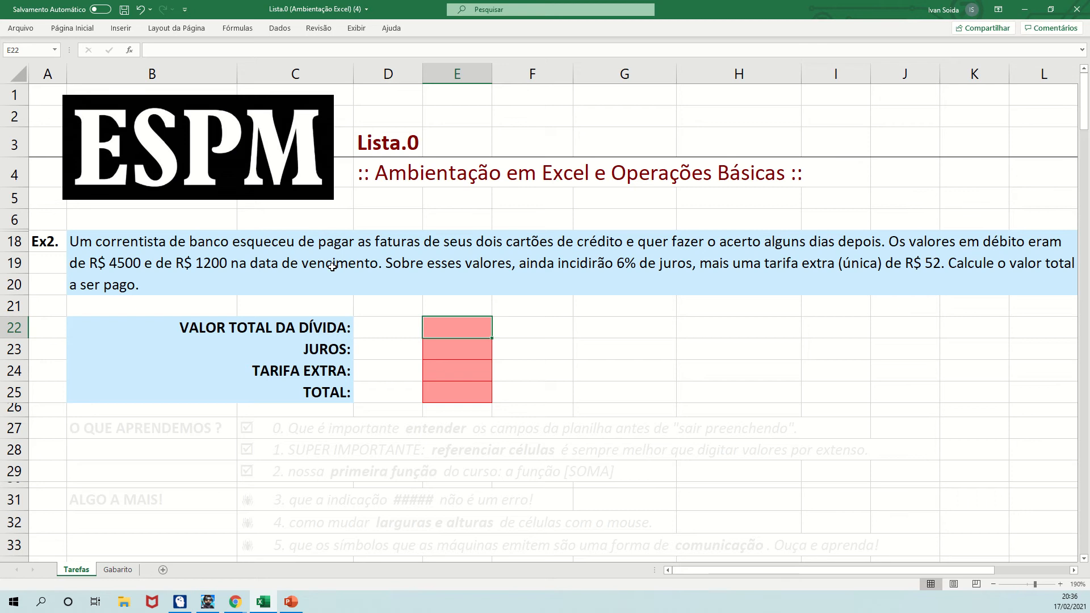
pyautogui.write('=')
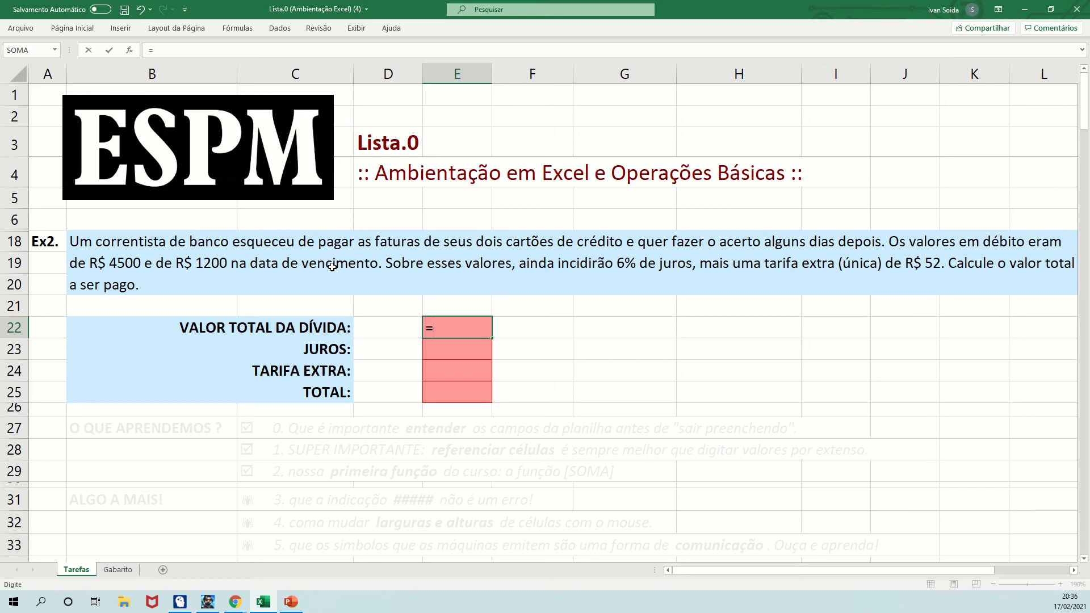
pyautogui.write('4500+1200')
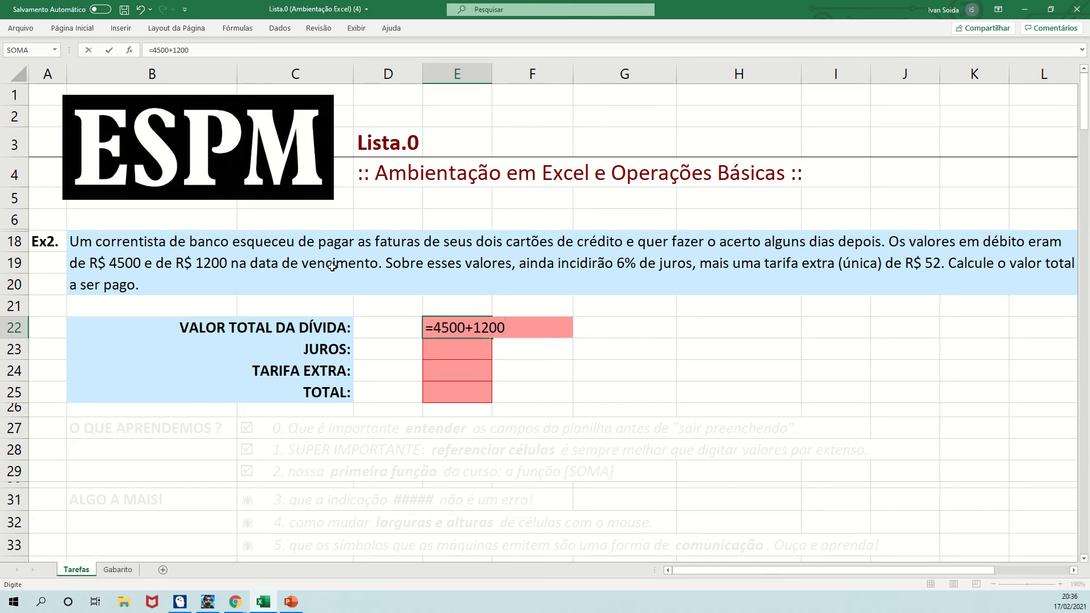
pyautogui.press('Return')
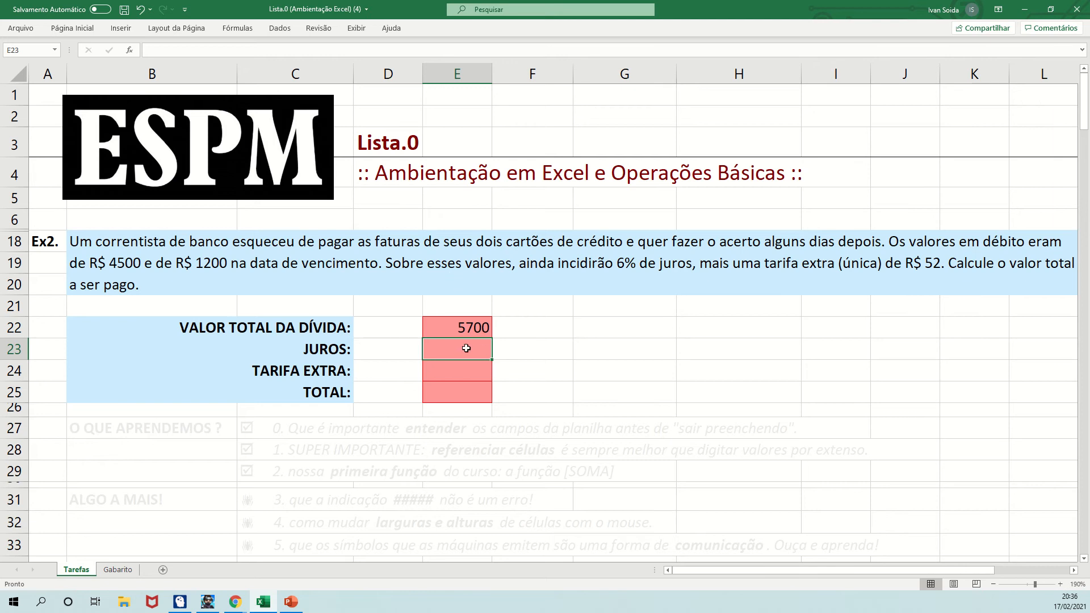
# Calculate the interest in E23 with =6%*E22, referencing the total debt cell, and enter 52 as the extra fee in E24.
pyautogui.write('=6')
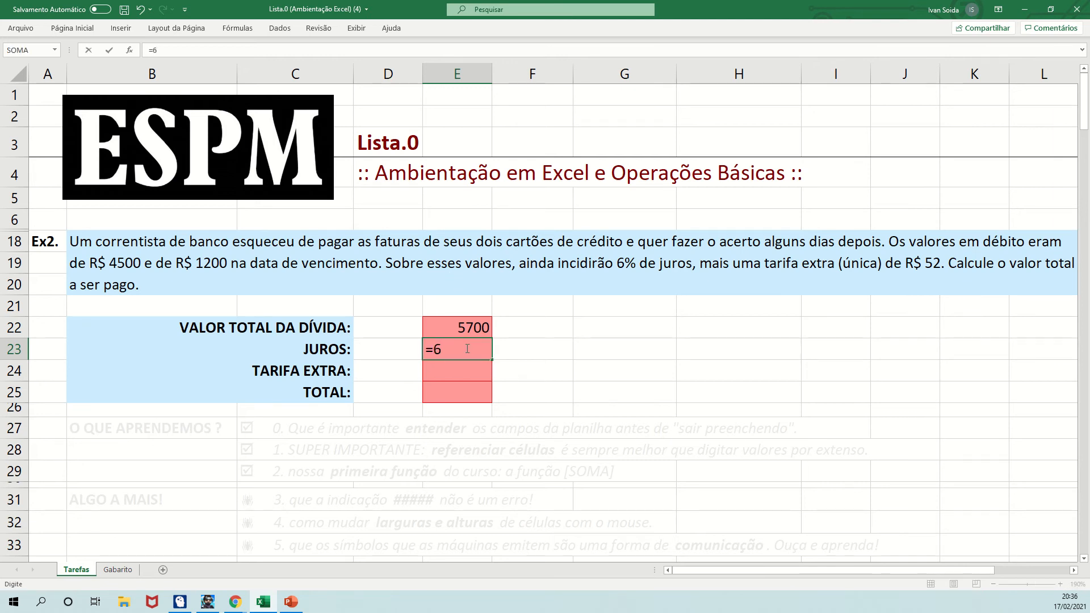
pyautogui.write('%*5700')
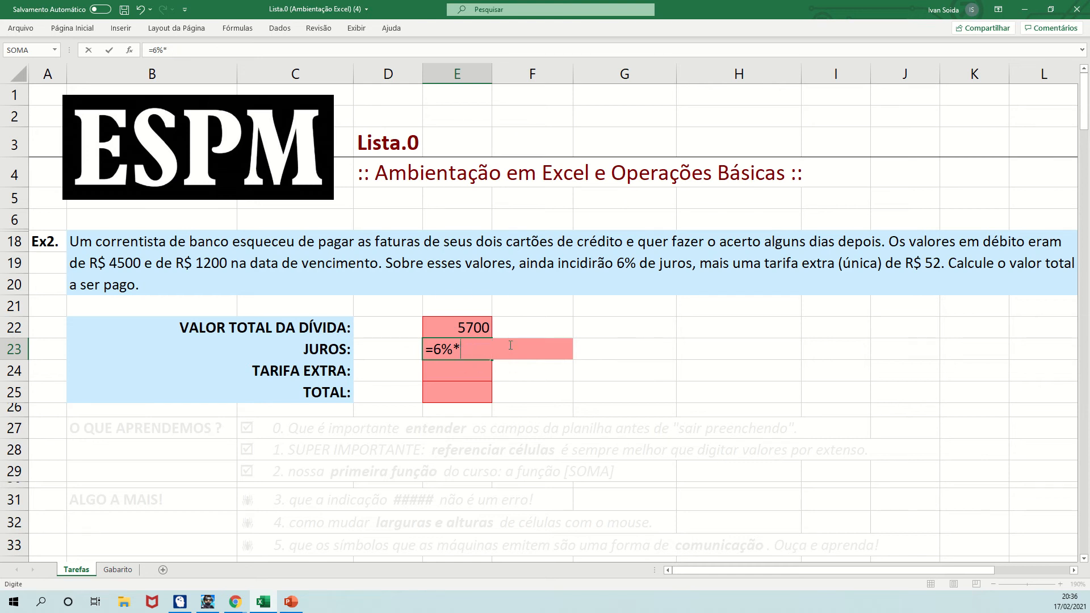
pyautogui.click(470, 327)
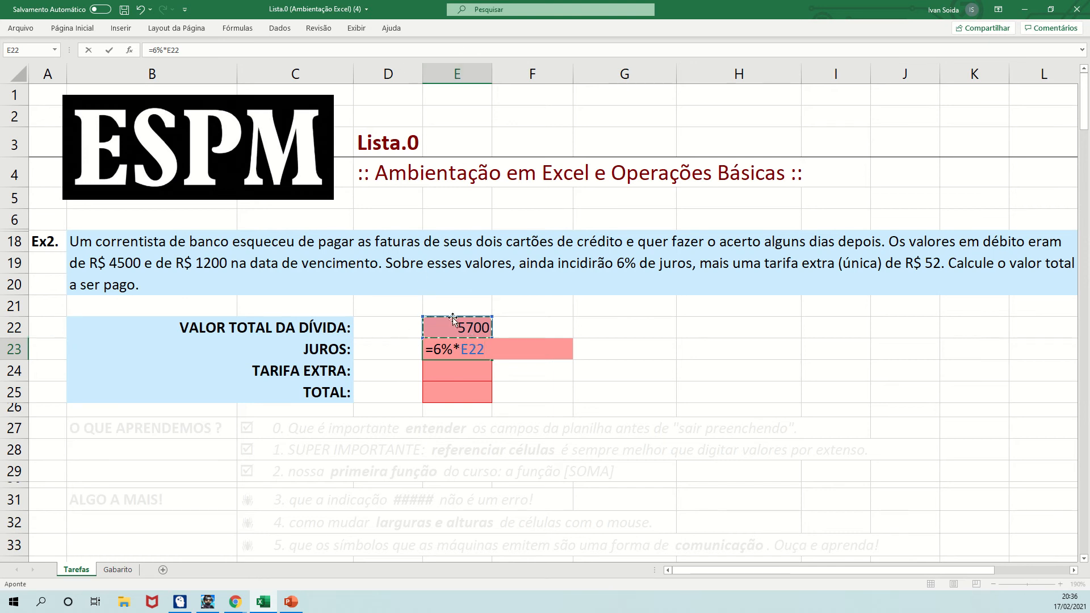
pyautogui.click(490, 350)
pyautogui.press('Return')
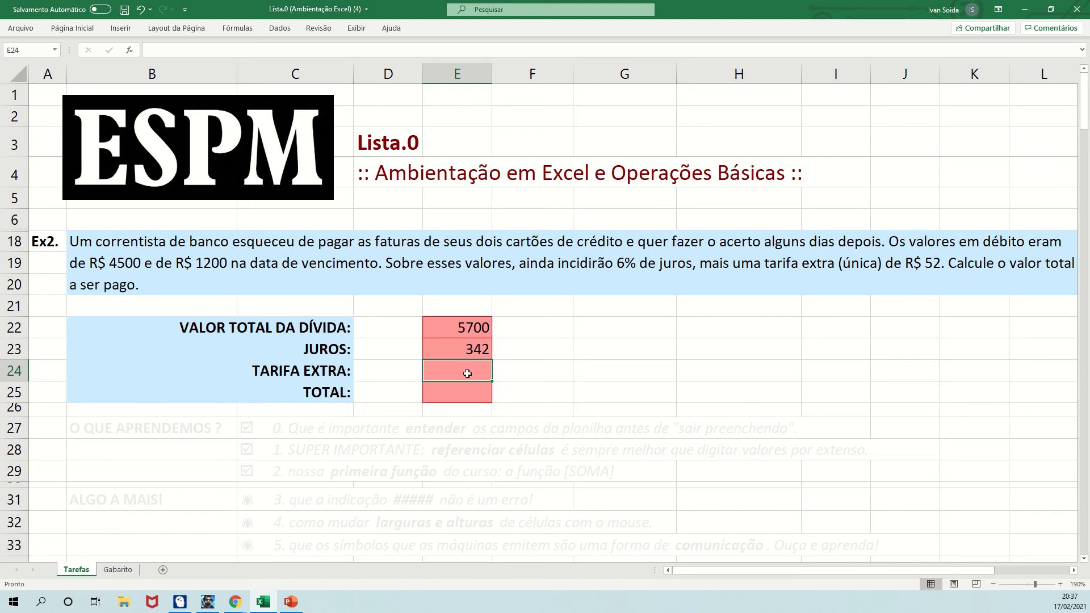
pyautogui.write('52')
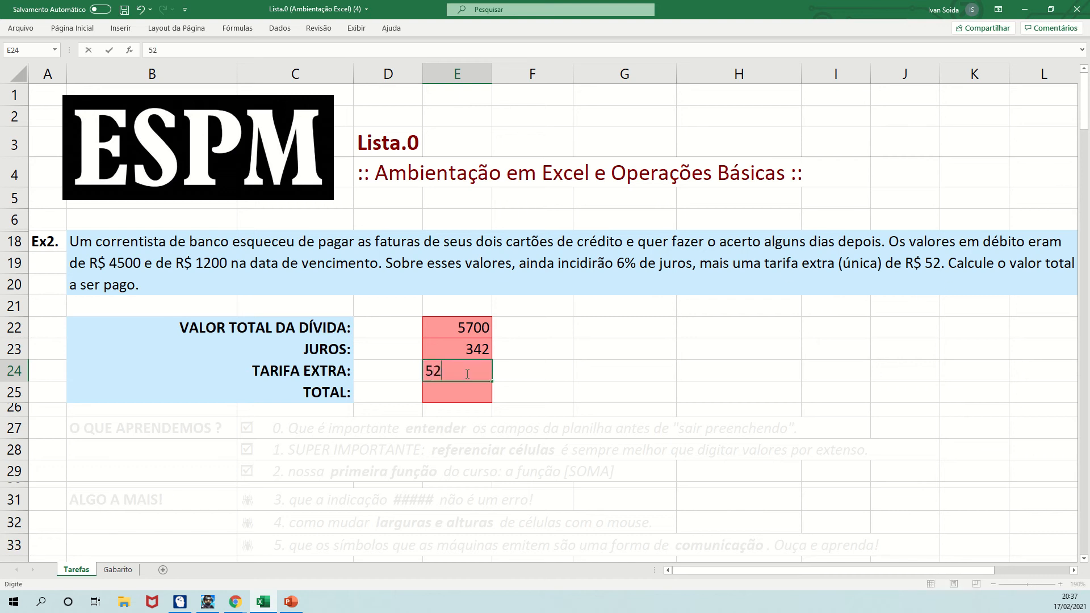
pyautogui.press('Return')
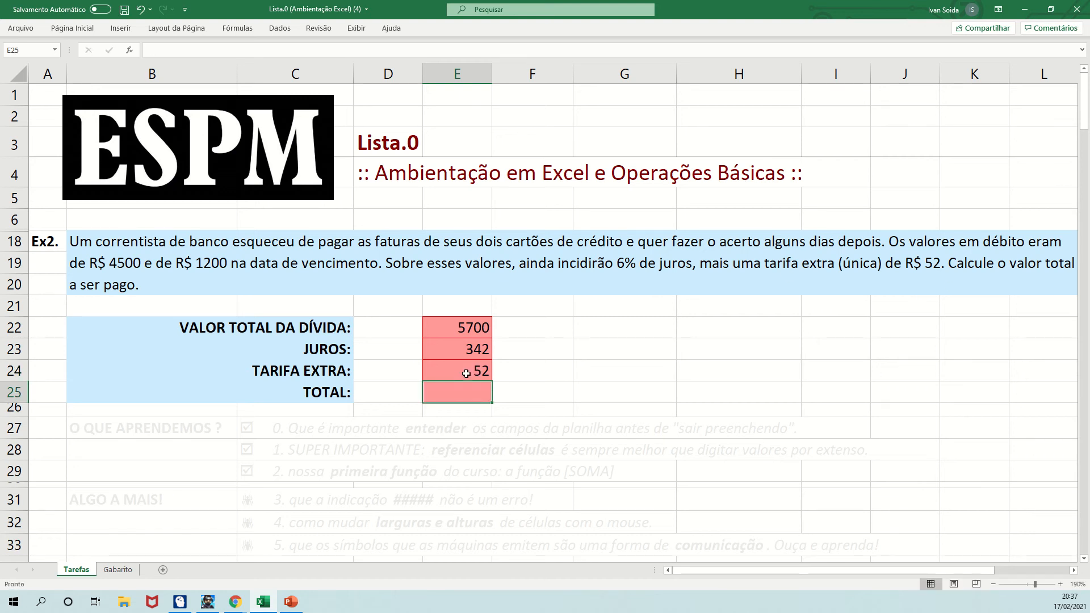
# Try a total formula in E25 with literal amounts, =5700+342+52, and erase everything after the equals sign.
pyautogui.write('=')
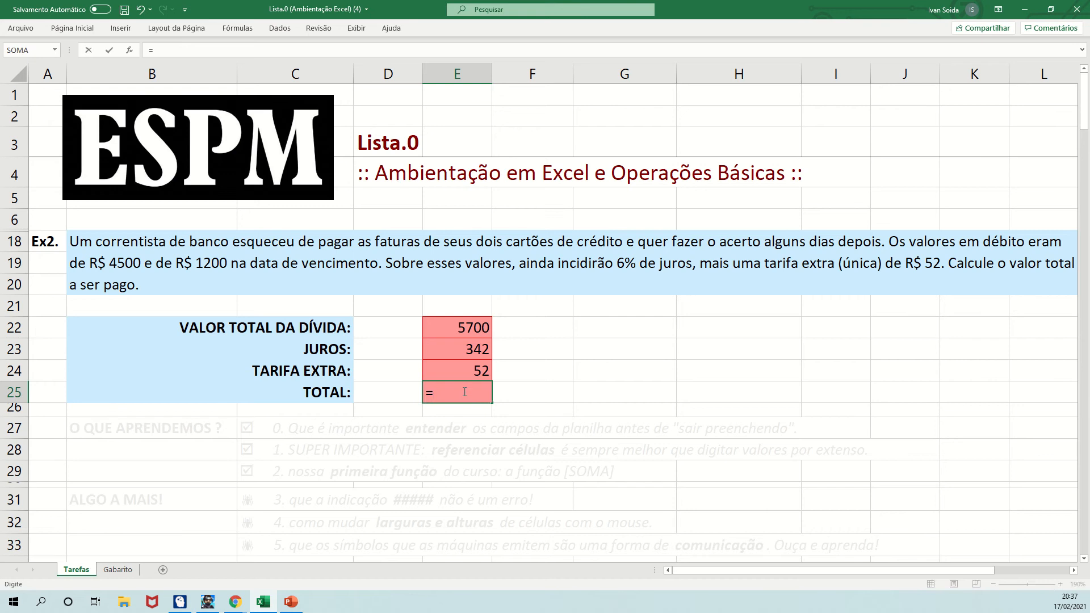
pyautogui.write('5700+342+52')
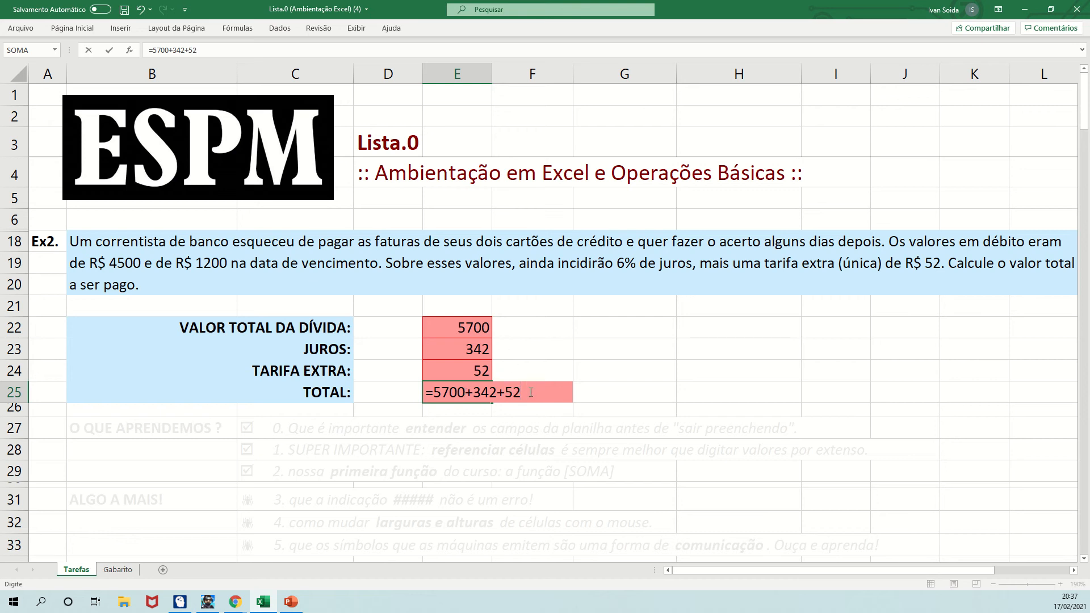
pyautogui.moveTo(431, 392); pyautogui.dragTo(536, 395)
pyautogui.press('BackSpace')
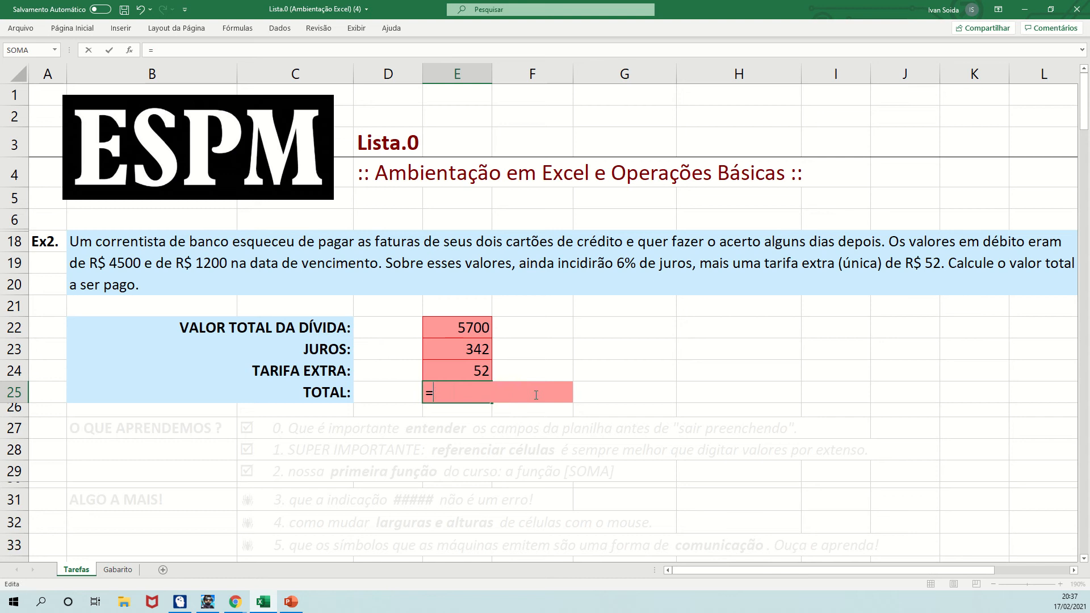
# Try adding the cell references E22, E23 and E24 one by one in the E25 formula, and erase them.
pyautogui.click(469, 325)
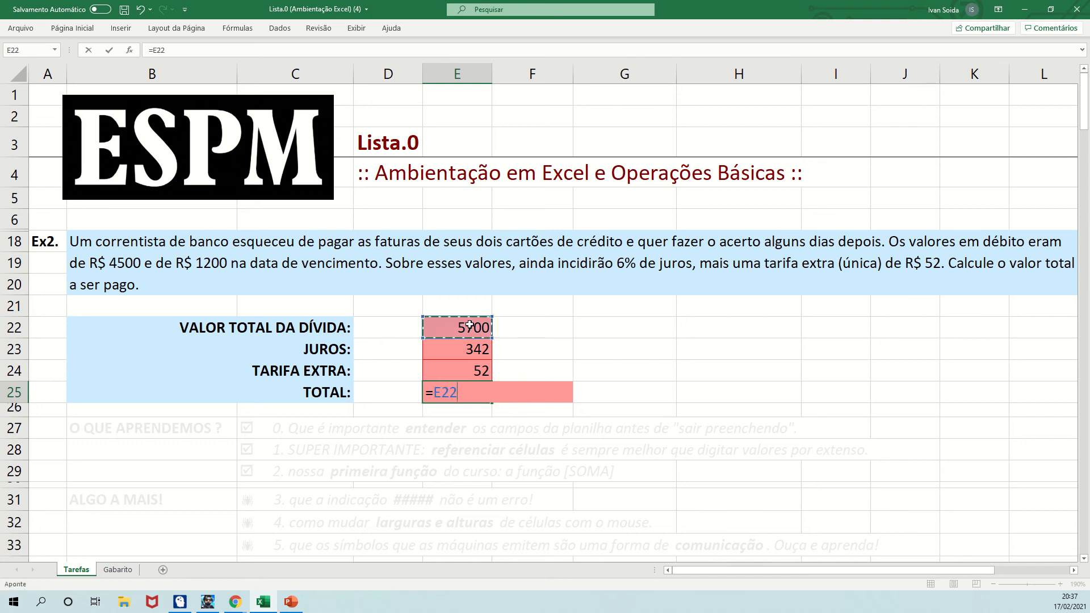
pyautogui.write('+')
pyautogui.click(479, 348)
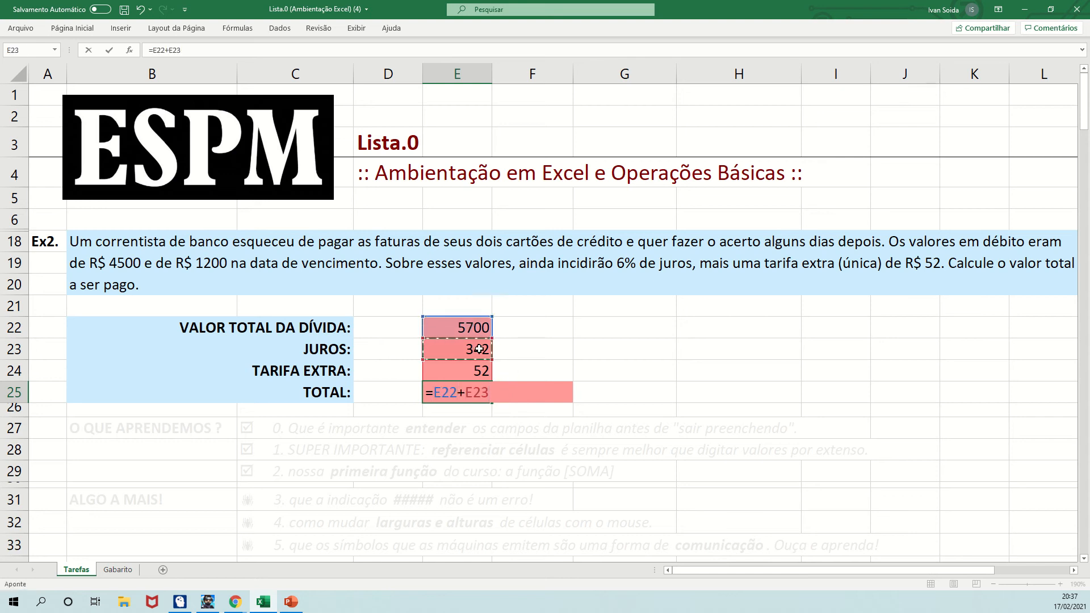
pyautogui.write('+')
pyautogui.click(476, 372)
pyautogui.press('BackSpace')
pyautogui.press('BackSpace')
pyautogui.press('BackSpace')
pyautogui.press('BackSpace')
pyautogui.press('BackSpace')
pyautogui.press('BackSpace')
pyautogui.press('BackSpace')
pyautogui.press('BackSpace')
pyautogui.press('BackSpace')
pyautogui.press('BackSpace')
pyautogui.press('BackSpace')
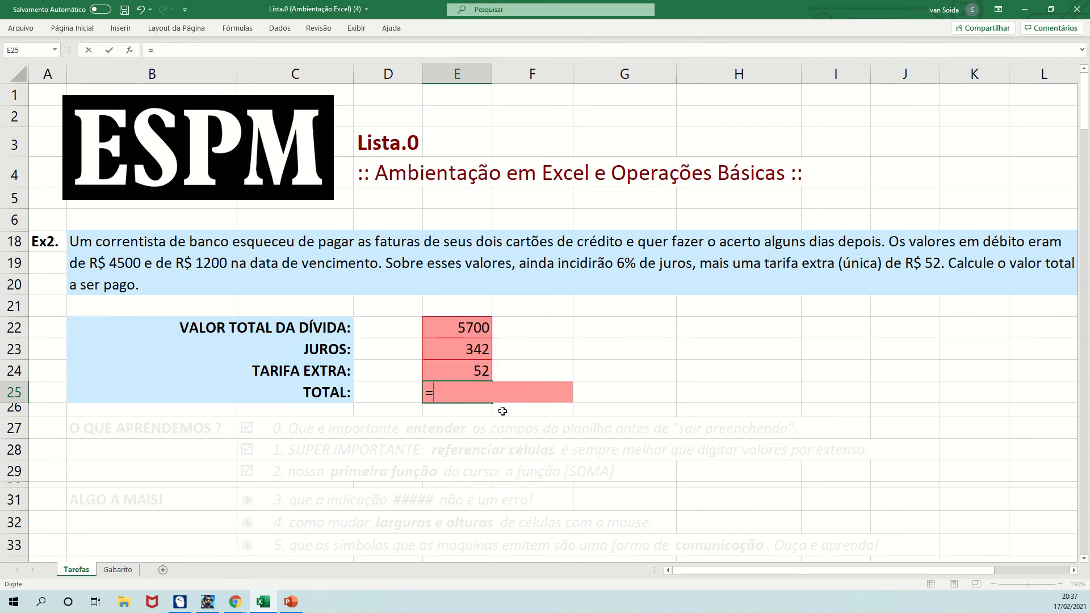
# Calculate the total in E25 using the SOMA function over the range E22:E24.
pyautogui.write('s')
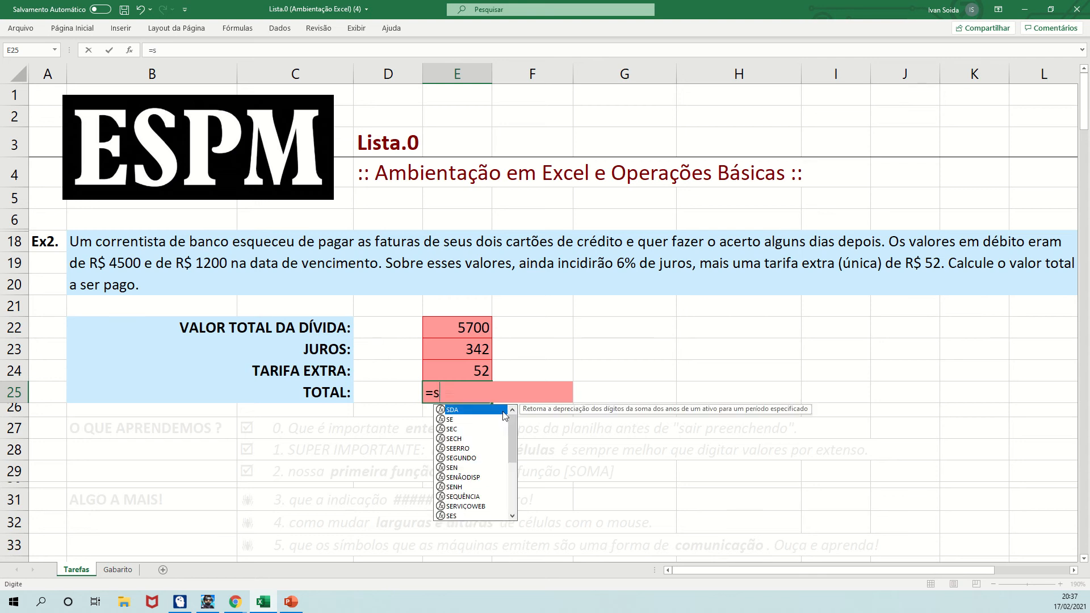
pyautogui.write('oma(')
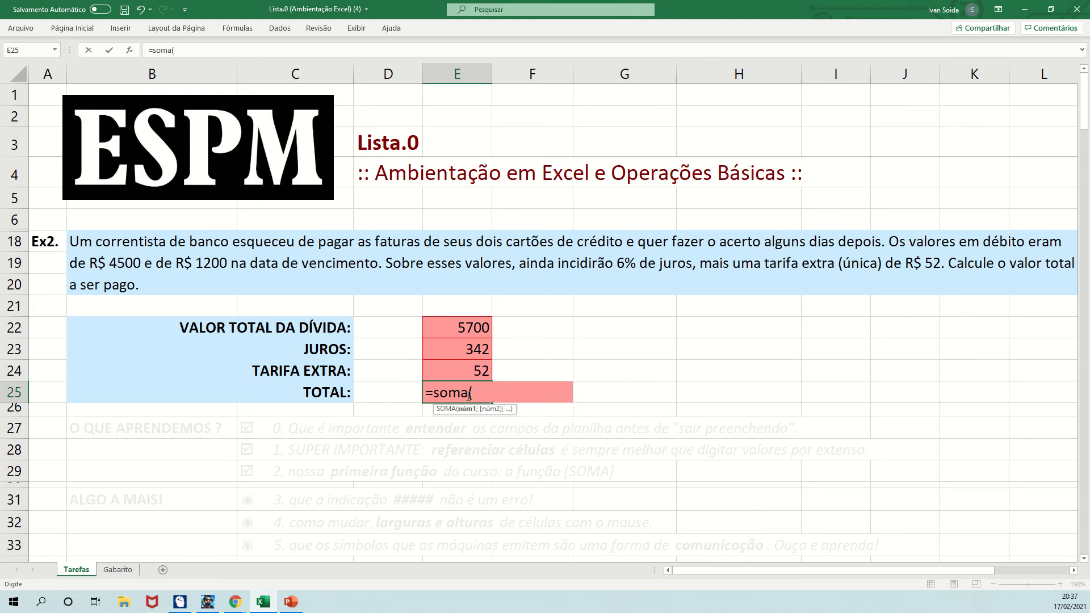
pyautogui.press('BackSpace')
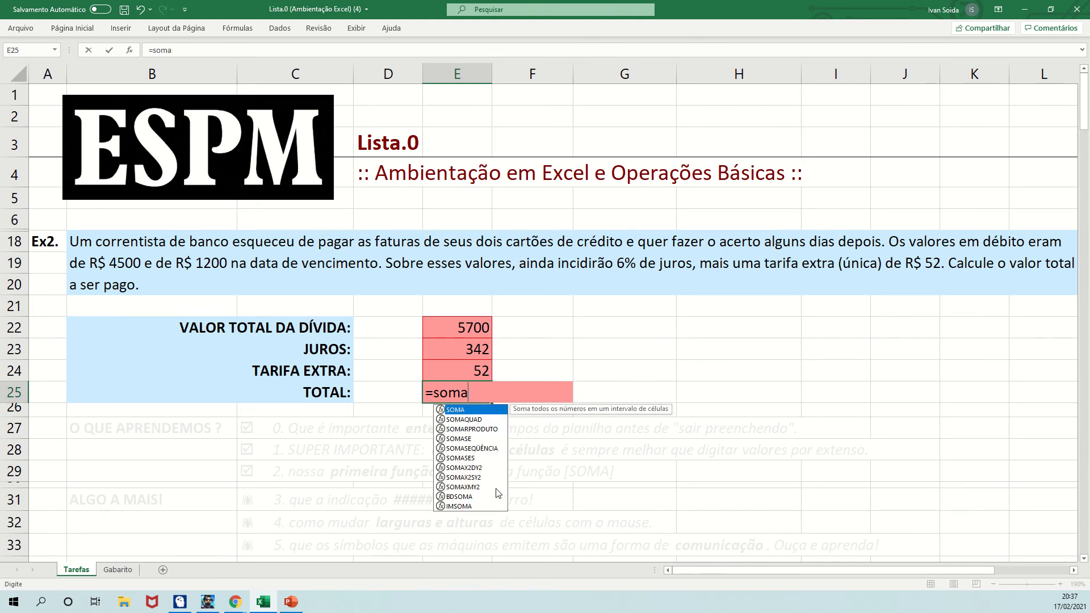
pyautogui.press('BackSpace')
pyautogui.press('BackSpace')
pyautogui.press('BackSpace')
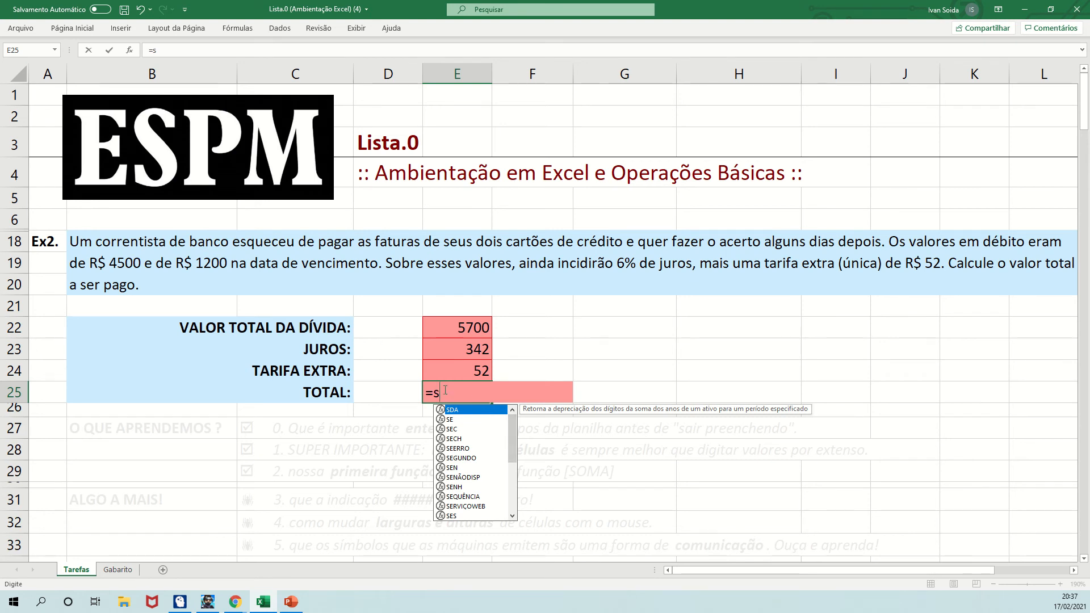
pyautogui.write('o')
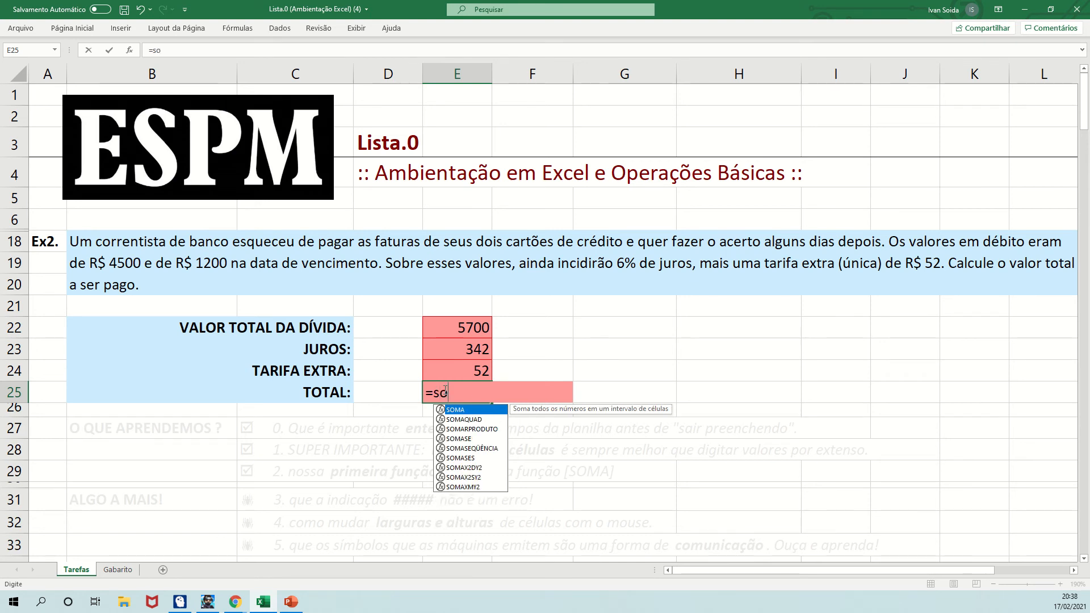
pyautogui.write('ma')
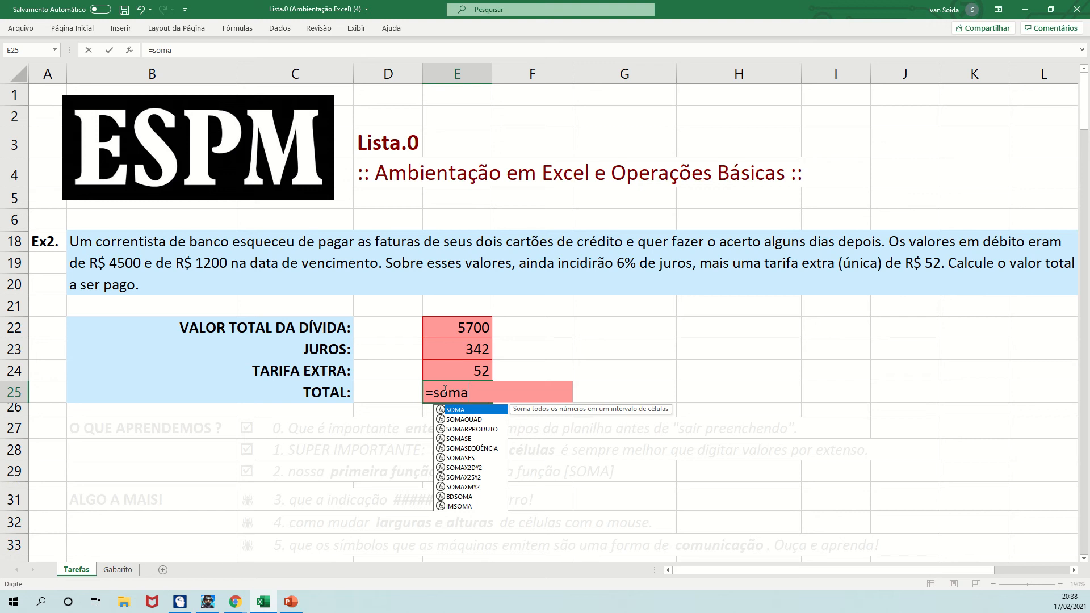
pyautogui.doubleClick(472, 410)
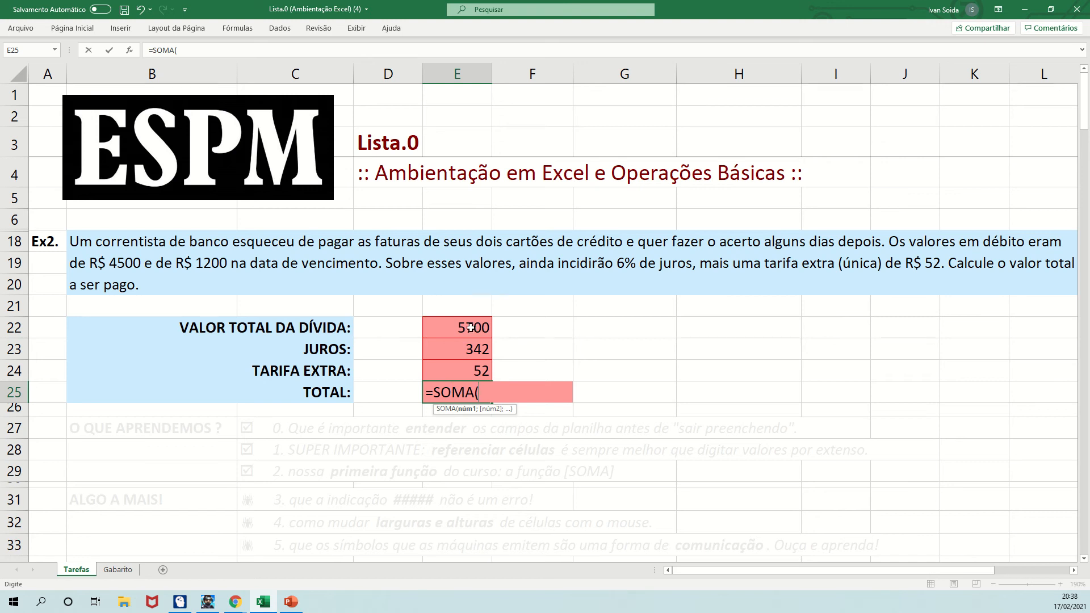
pyautogui.moveTo(470, 327); pyautogui.dragTo(470, 370)
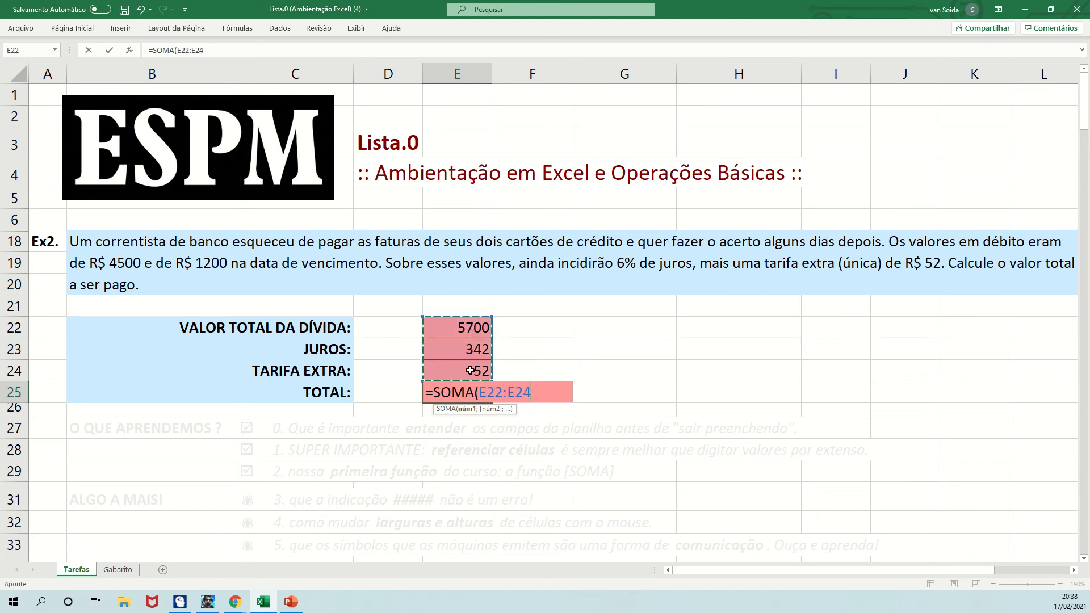
pyautogui.write(')')
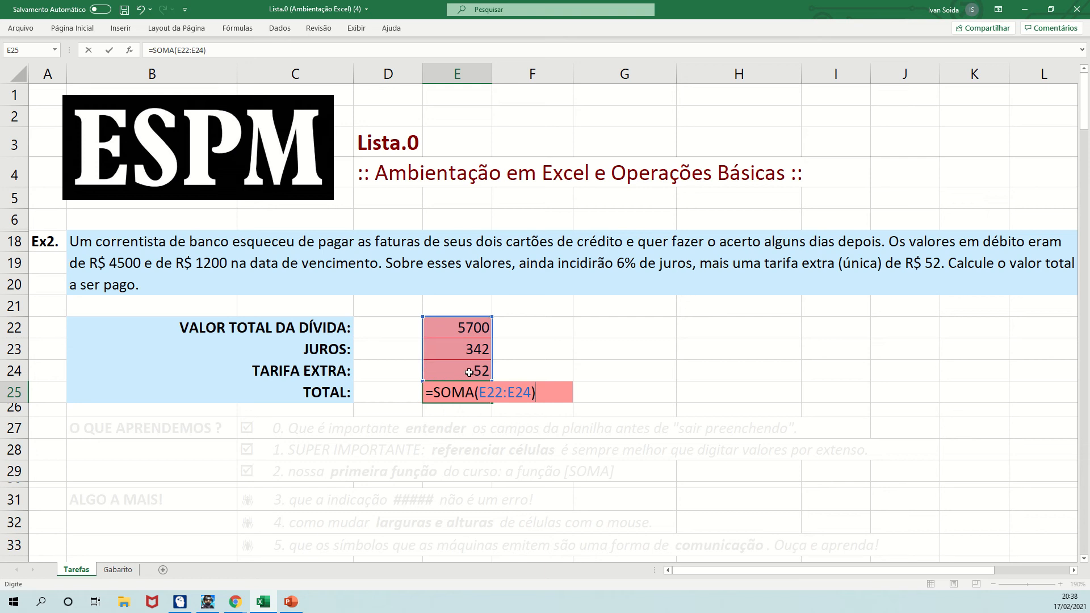
pyautogui.press('Return')
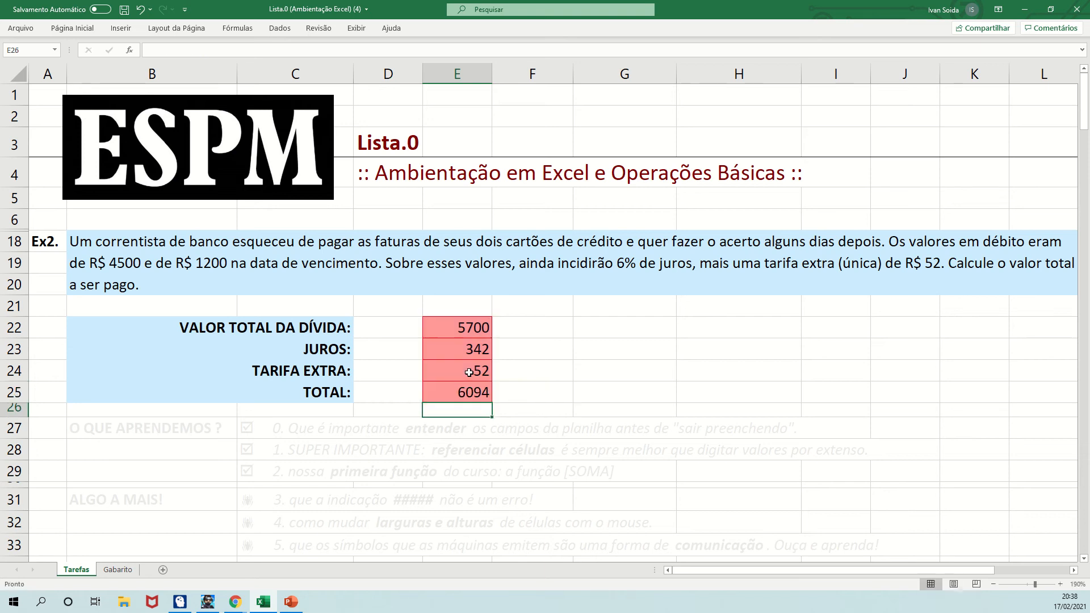
# Reopen the total formula in E25 to examine the cell range it references, leaving the formula as is.
pyautogui.doubleClick(482, 390)
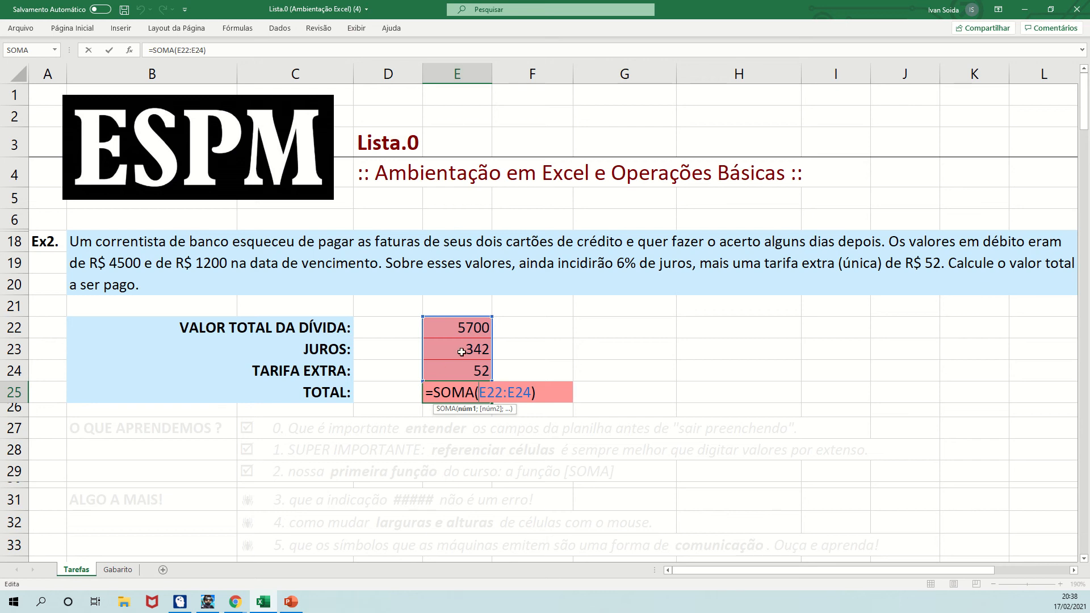
pyautogui.click(543, 389)
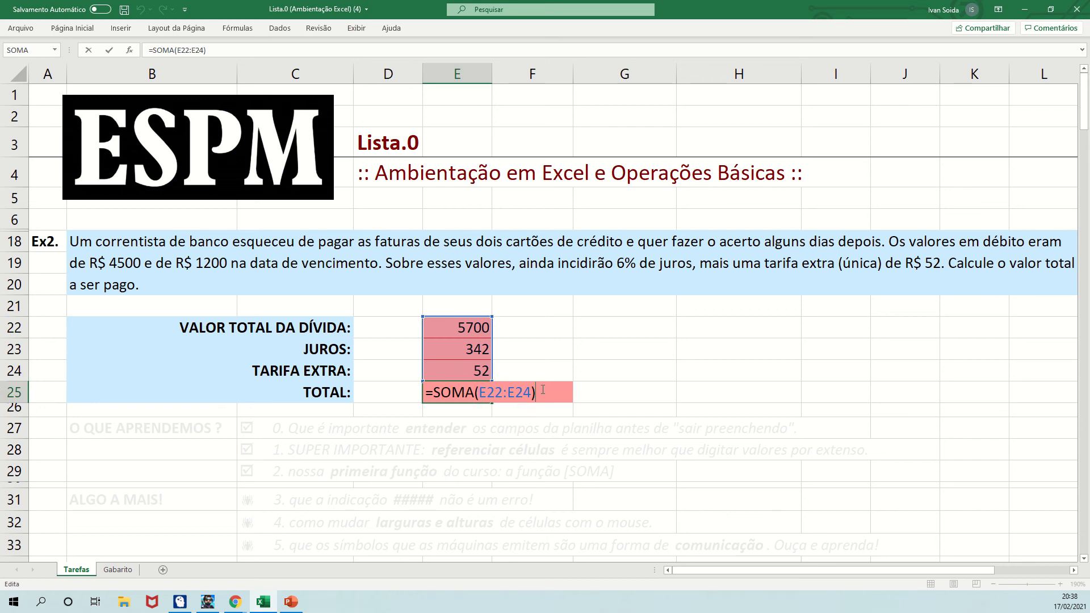
pyautogui.click(505, 394)
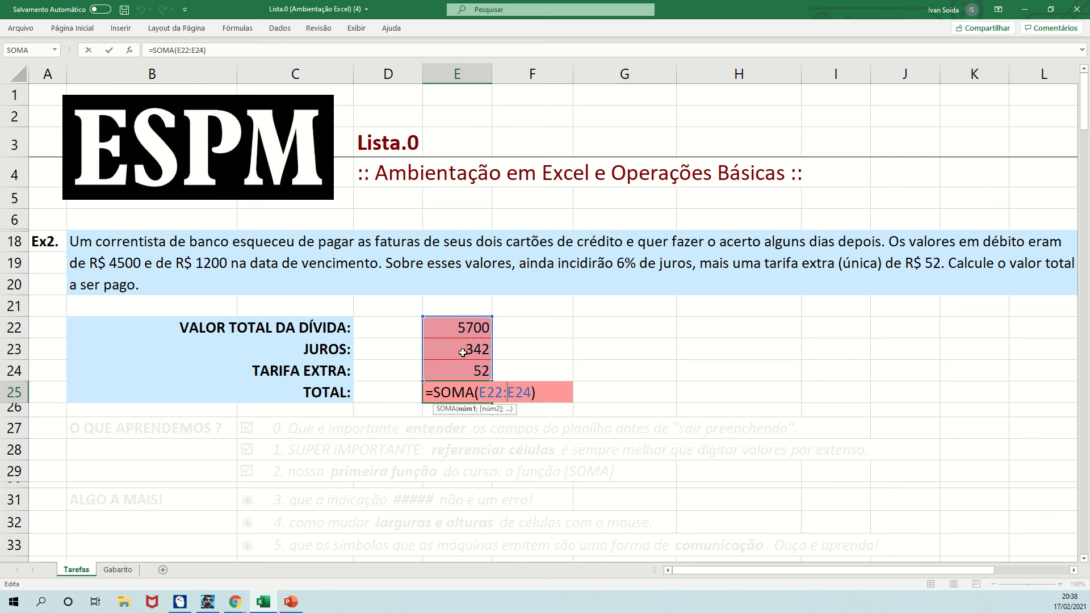
pyautogui.click(529, 390)
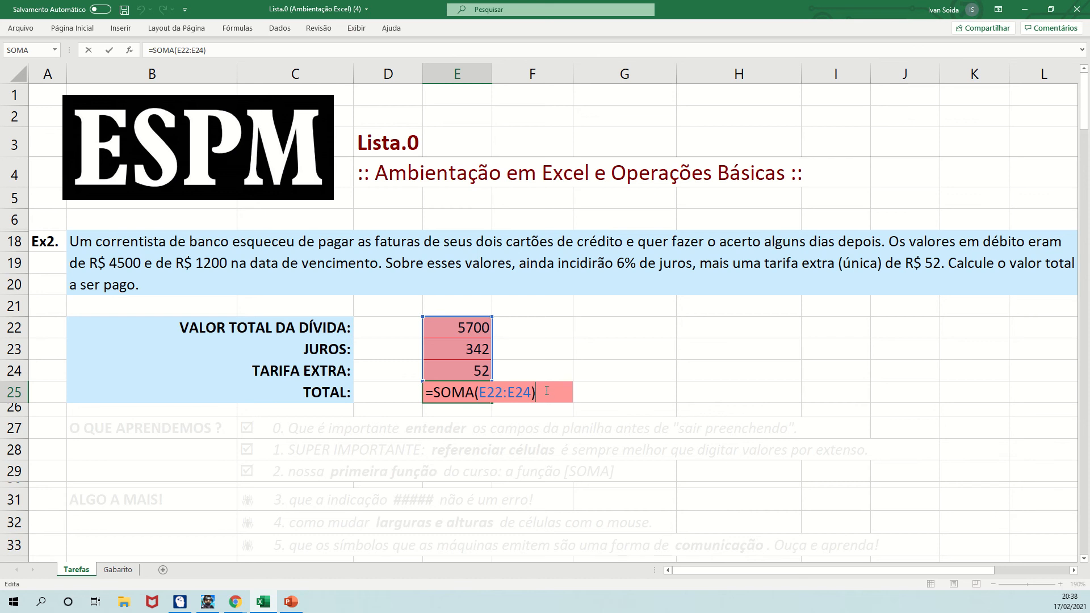
pyautogui.press('Return')
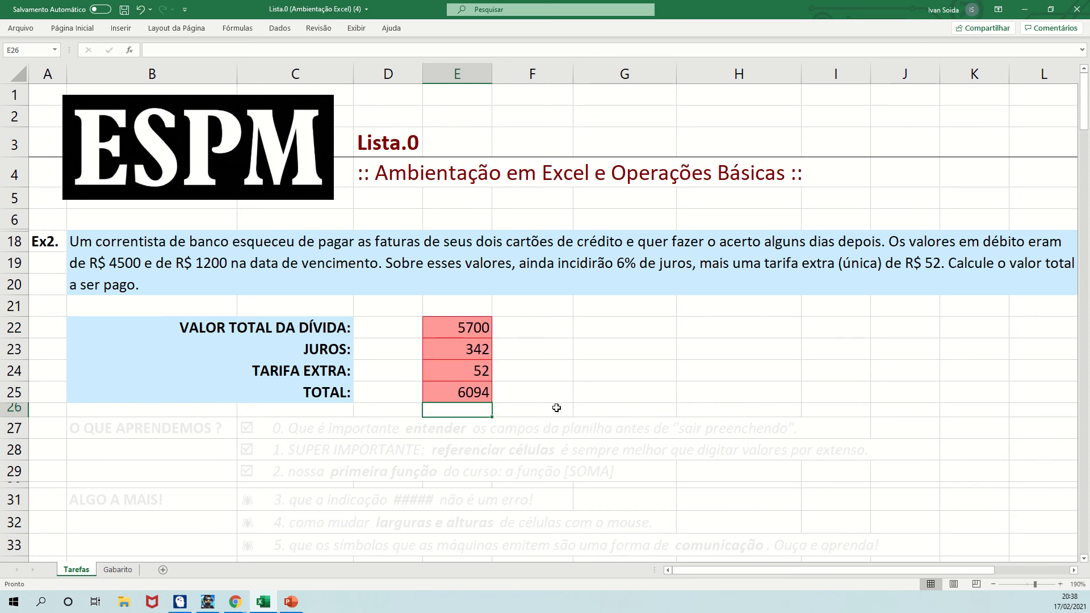
# Highlight the total in E25 with a yellow fill, bold text and font size 12.
pyautogui.click(456, 395)
pyautogui.rightClick(455, 395)
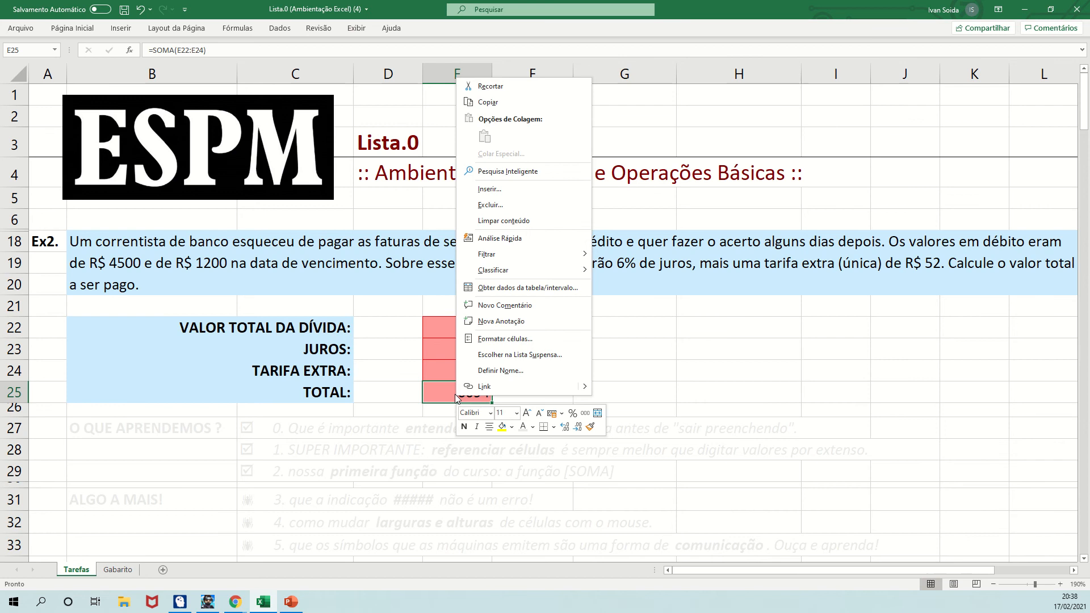
pyautogui.press('Escape')
pyautogui.rightClick(454, 394)
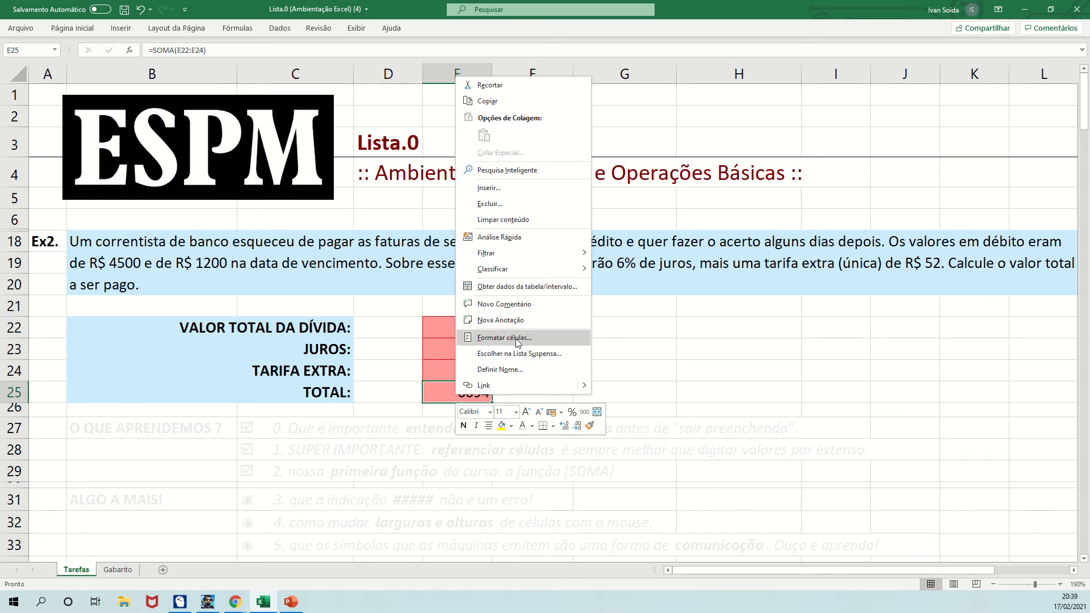
pyautogui.click(502, 426)
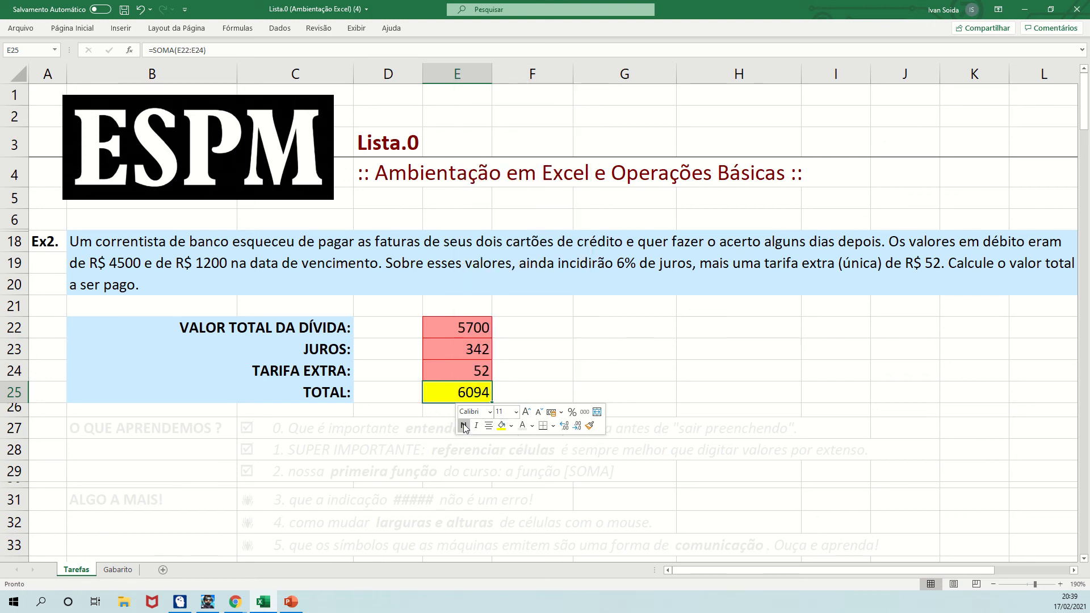
pyautogui.click(463, 426)
pyautogui.click(526, 414)
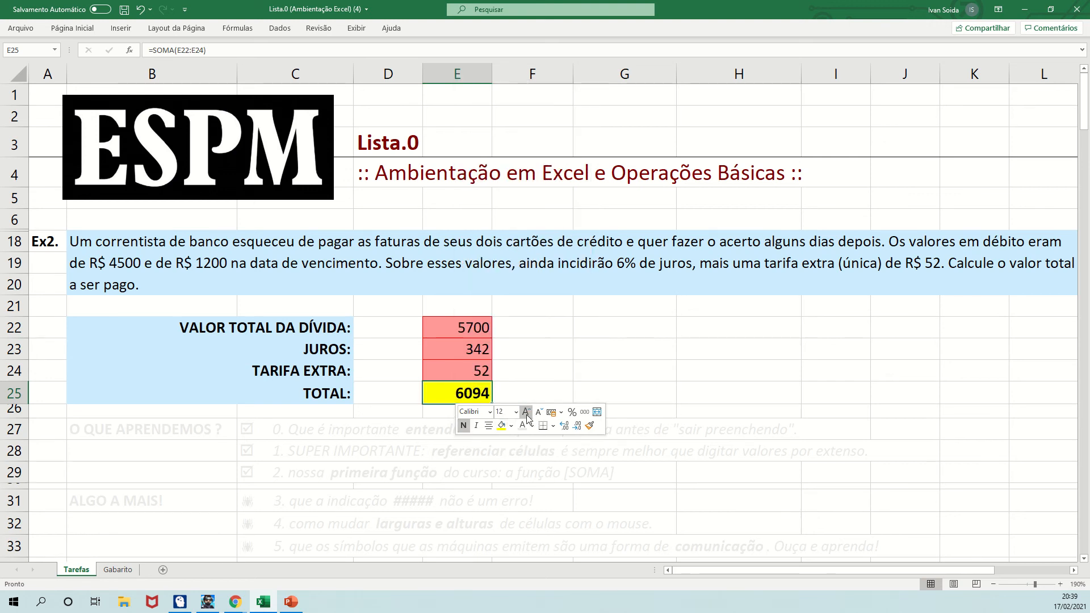
# Enlarge the font of the total in E25 by two more size increments.
pyautogui.click(526, 414)
pyautogui.click(527, 414)
pyautogui.click(596, 352)
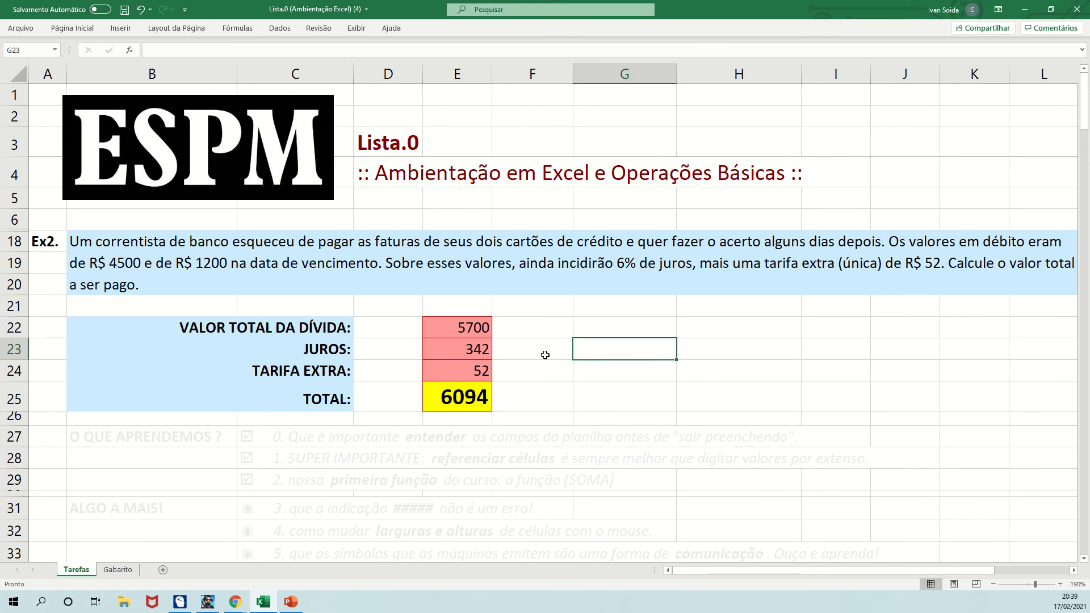
# Format the values in E22:E25 as currency (Moeda) with the R$ symbol and two decimal places.
pyautogui.moveTo(455, 328); pyautogui.dragTo(527, 398)
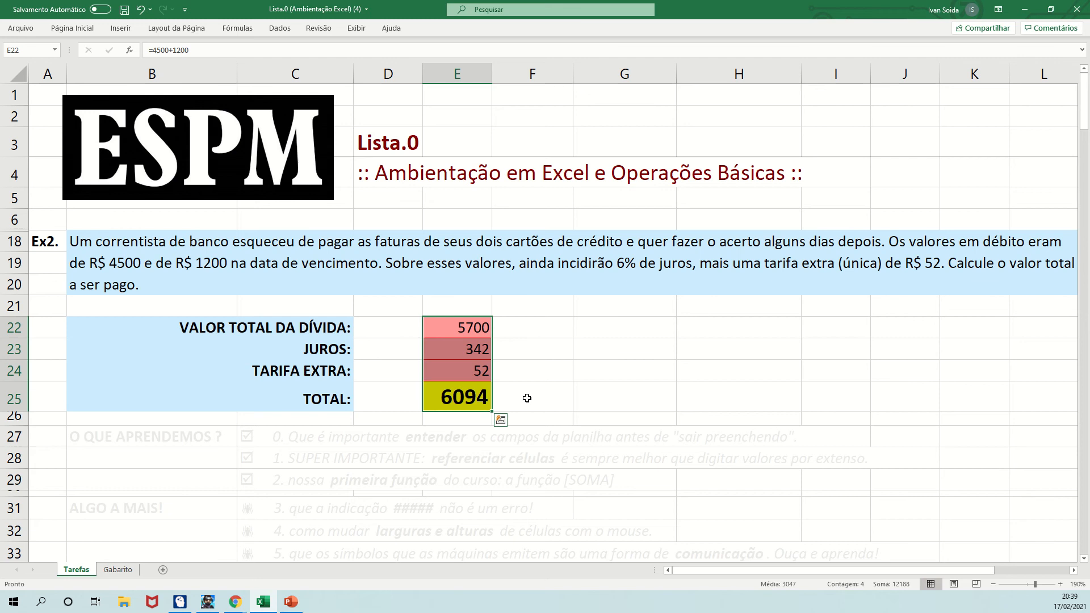
pyautogui.rightClick(468, 349)
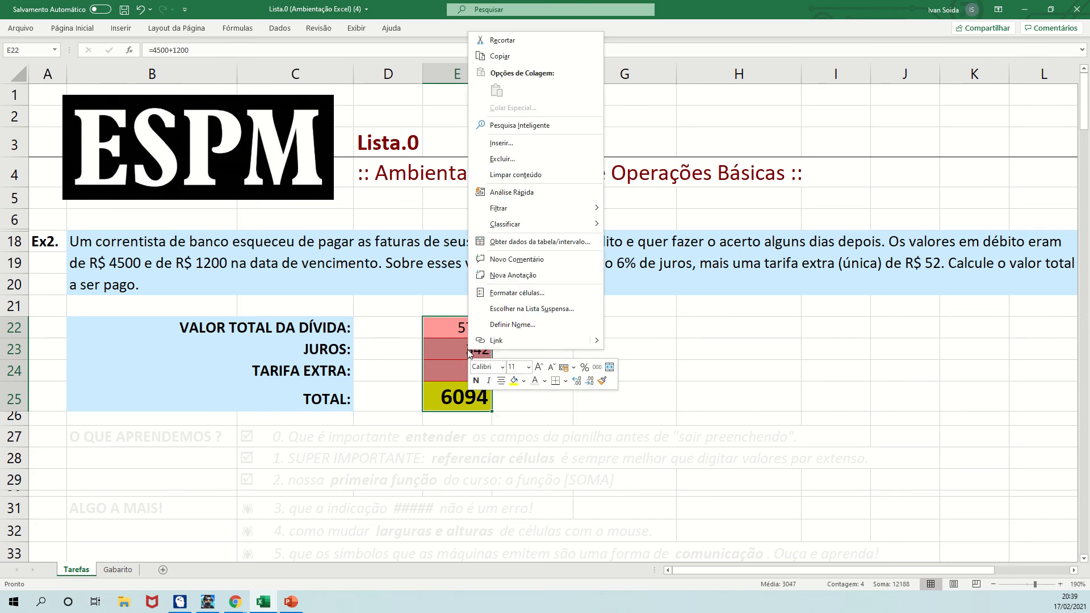
pyautogui.click(504, 294)
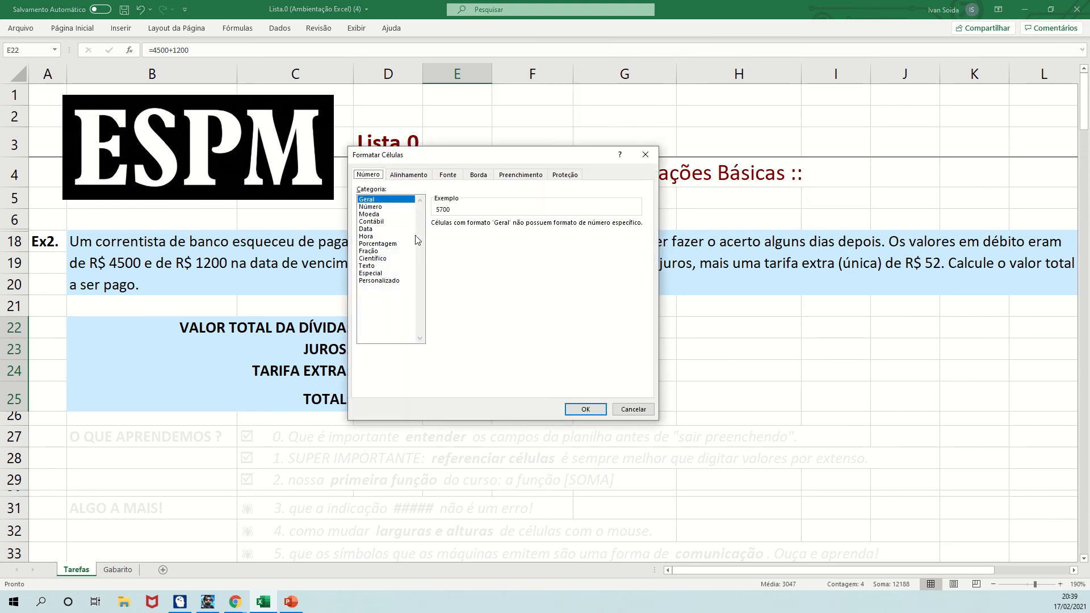
pyautogui.click(379, 214)
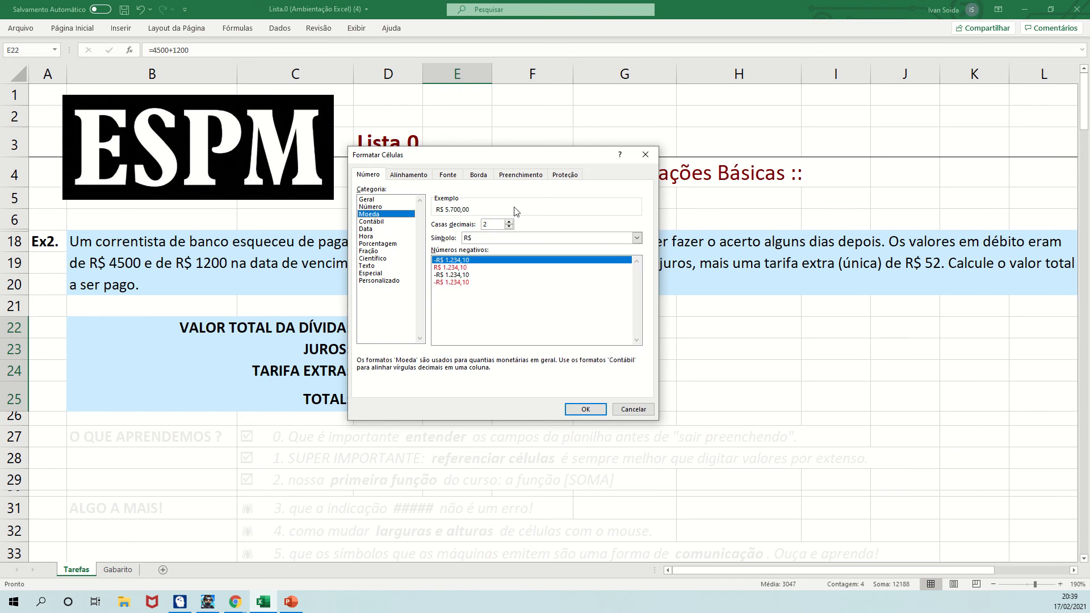
pyautogui.click(590, 410)
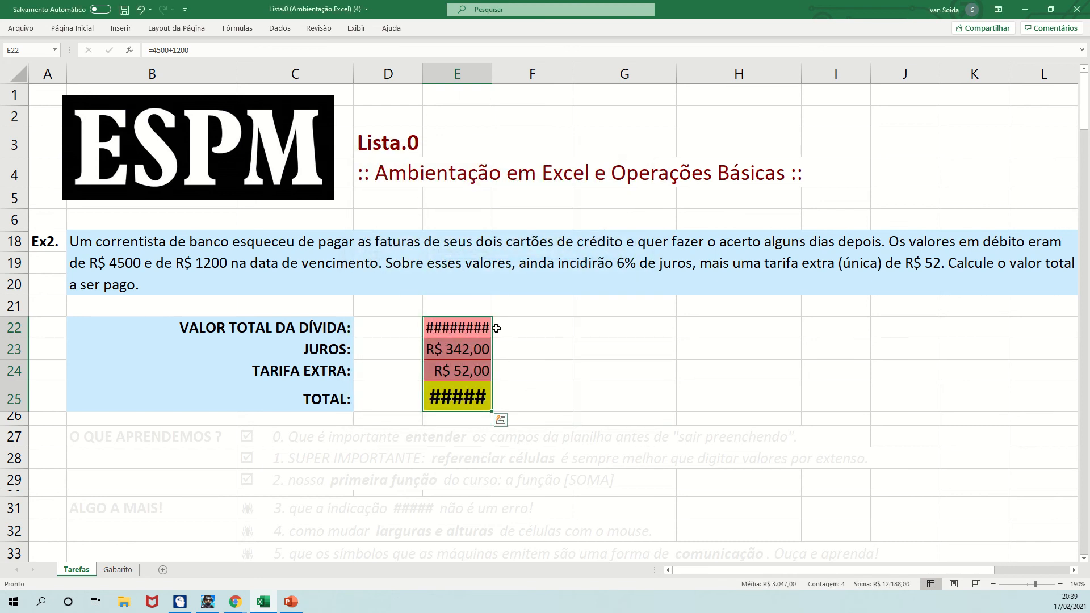
# Widen column E to fit the currency values, trying a taller row 25 and bringing its height back down.
pyautogui.click(481, 333)
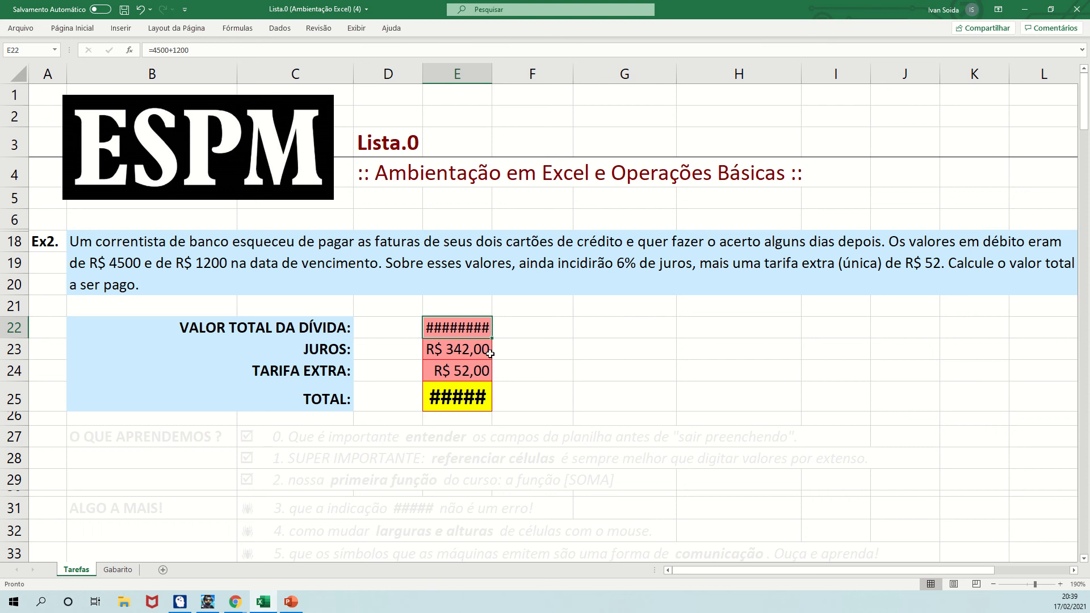
pyautogui.moveTo(492, 75); pyautogui.dragTo(561, 78)
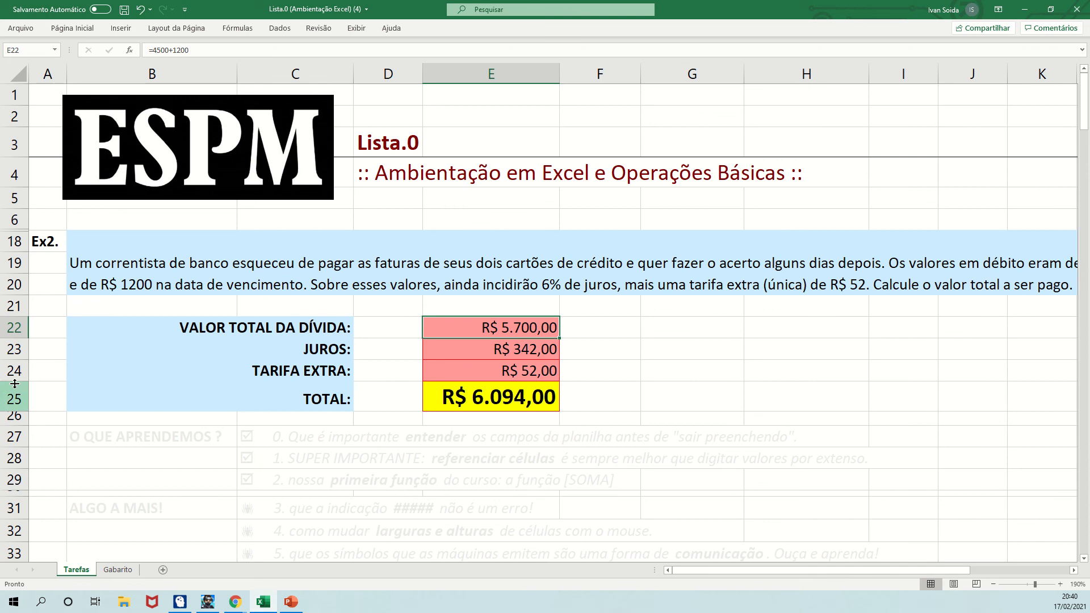
pyautogui.moveTo(15, 411); pyautogui.dragTo(16, 426)
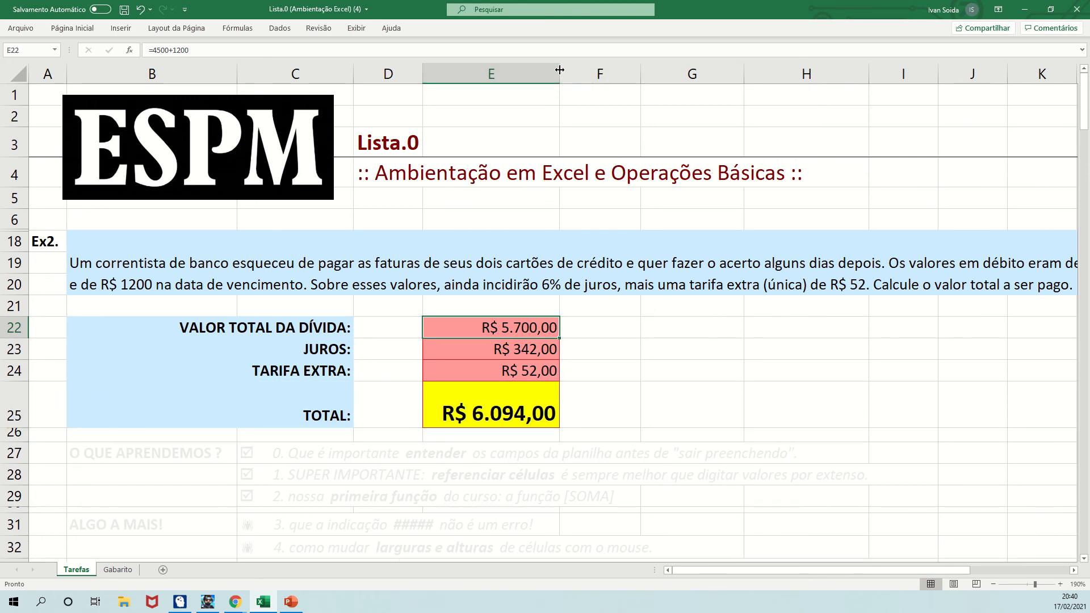
pyautogui.moveTo(559, 69); pyautogui.dragTo(547, 70)
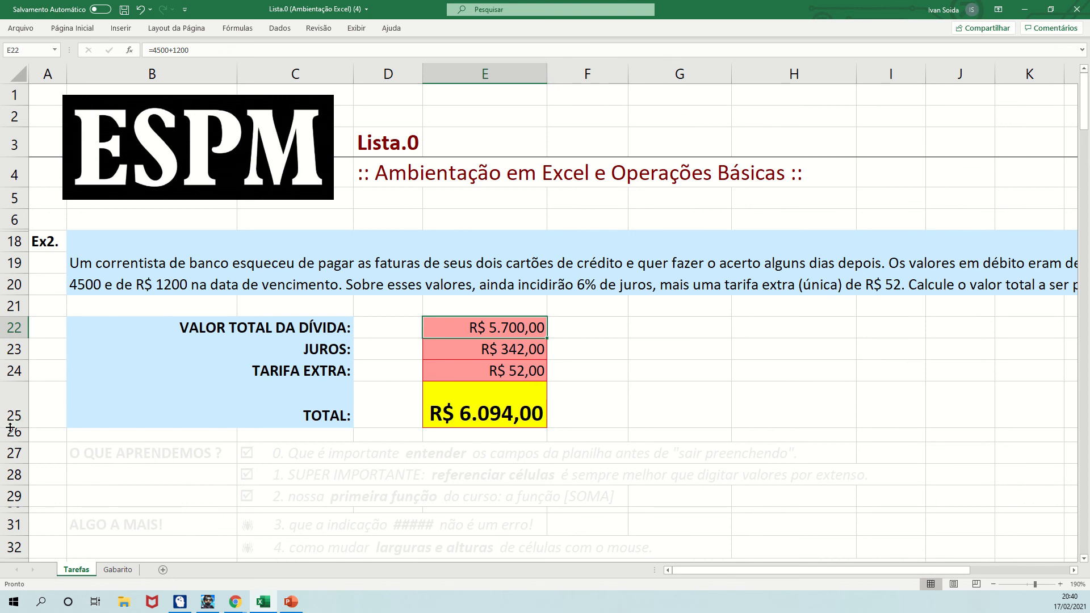
pyautogui.moveTo(11, 427); pyautogui.dragTo(10, 410)
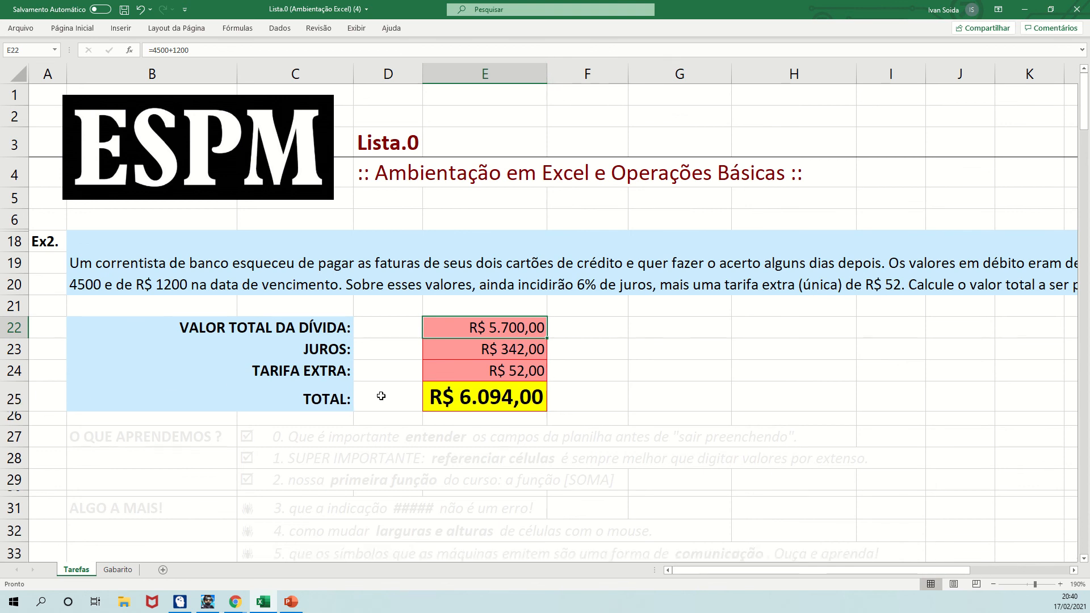
pyautogui.click(577, 407)
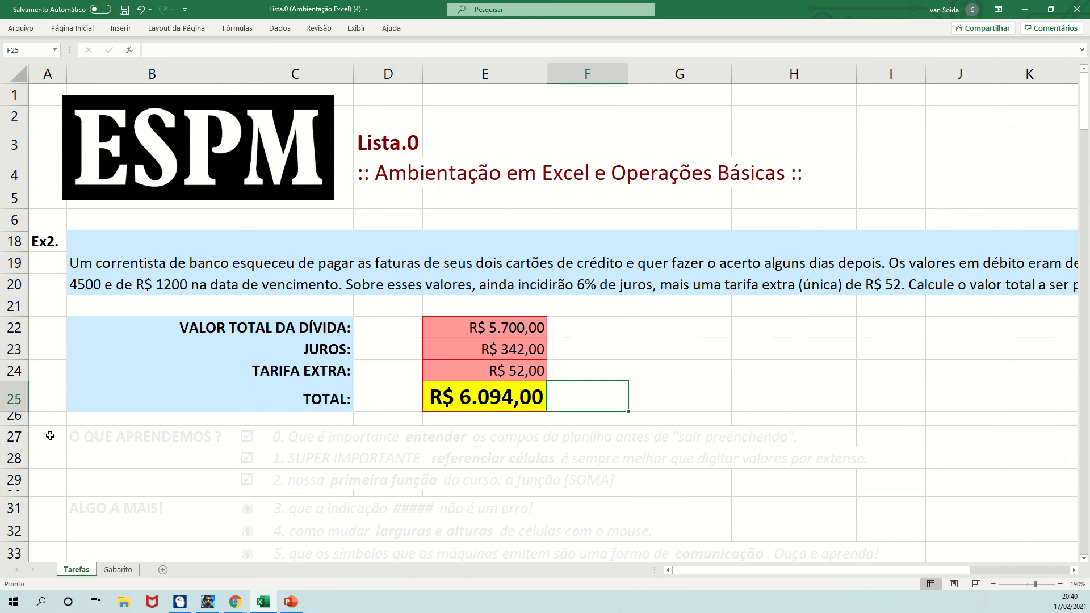
# Set the font colour of the "O QUE APRENDEMOS ?" heading in B27 and of note 1 in C28 to automatic black.
pyautogui.rightClick(173, 438)
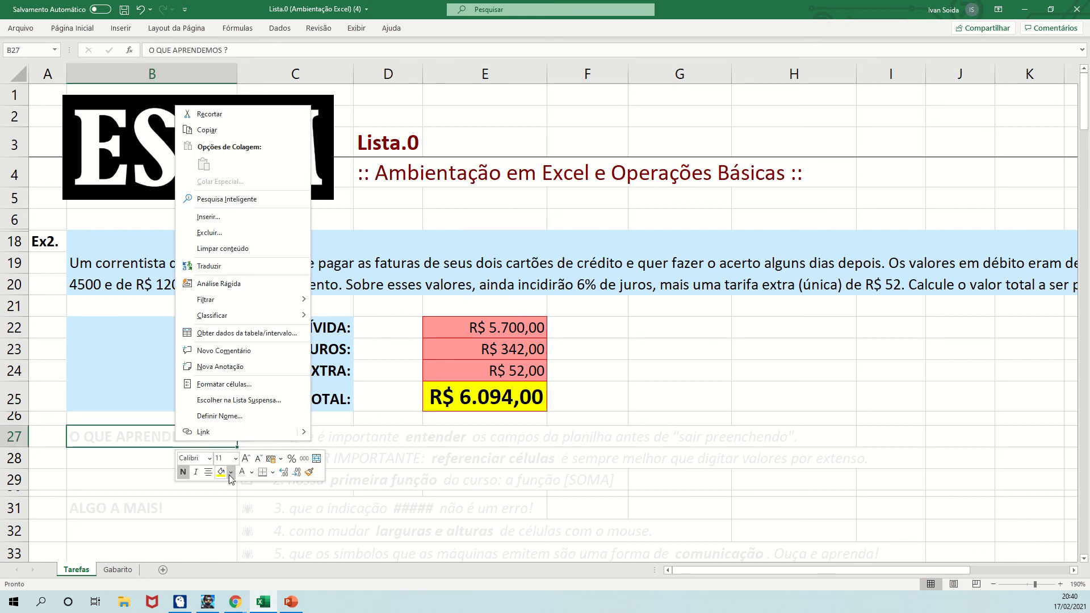
pyautogui.click(252, 472)
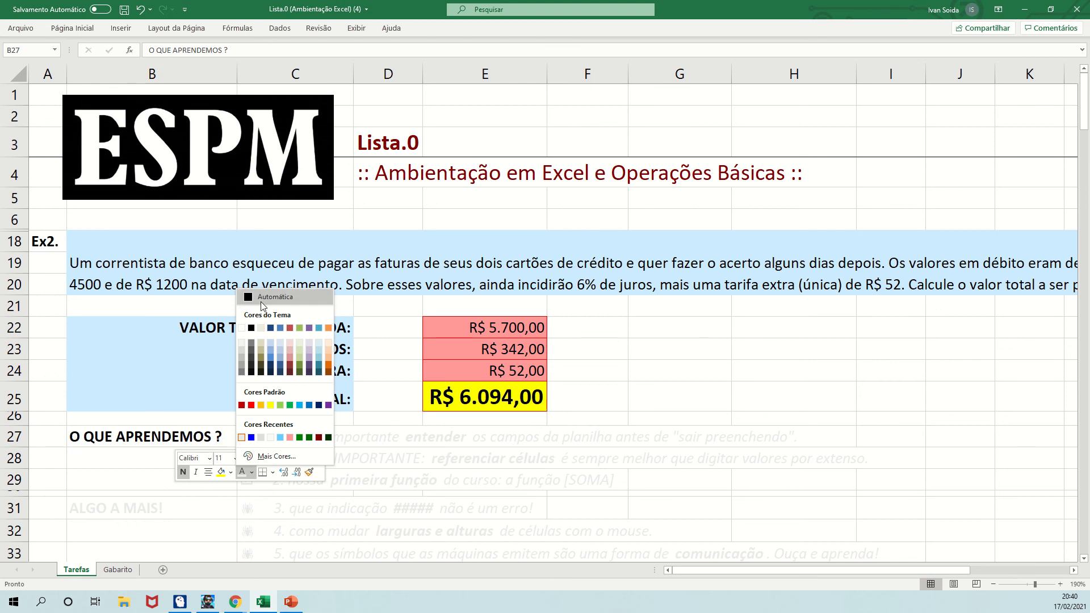
pyautogui.click(263, 307)
pyautogui.press('Return')
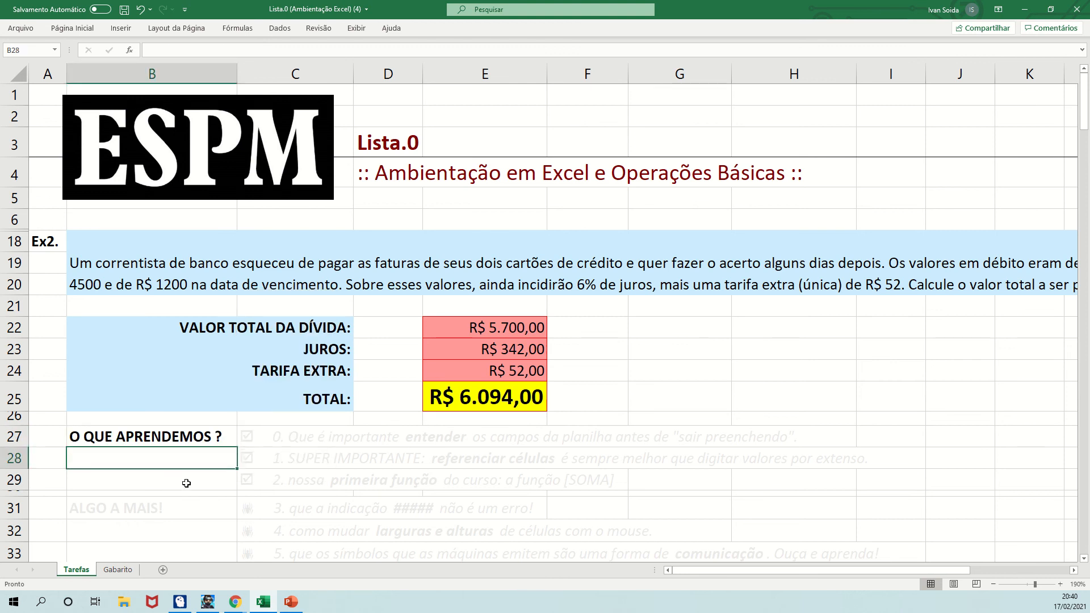
pyautogui.click(303, 463)
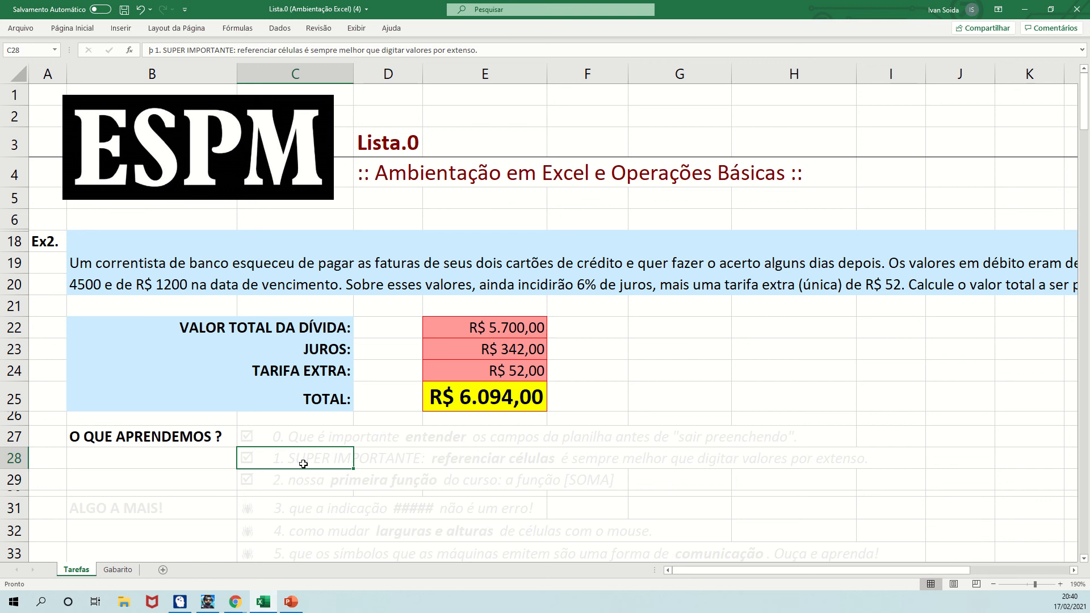
pyautogui.press('F4')
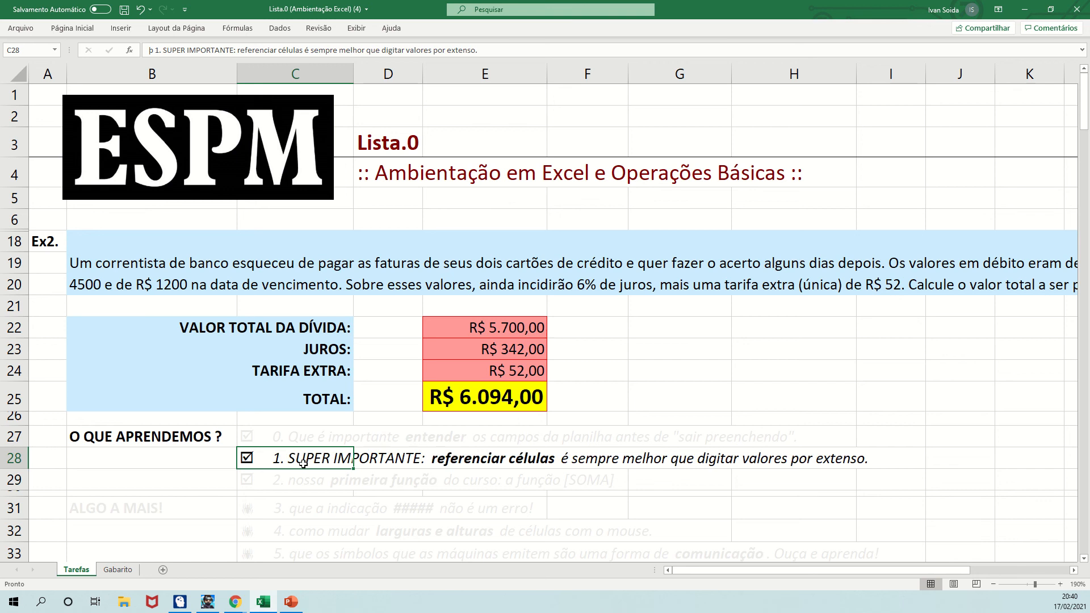
# Examine the cell reference used in the interest formula in E23, leaving the formula as is.
pyautogui.click(515, 349)
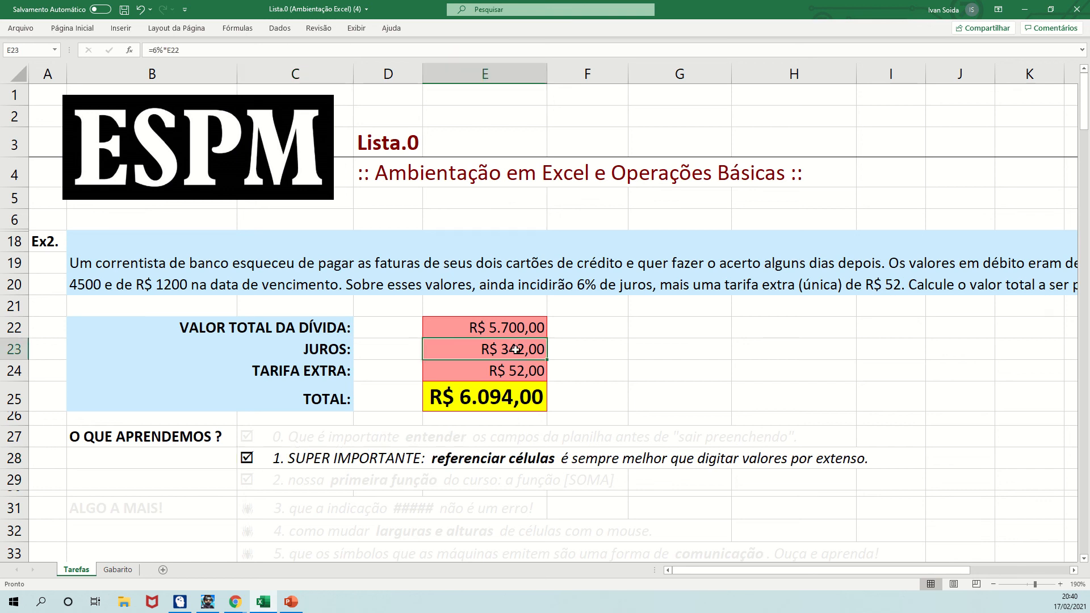
pyautogui.doubleClick(519, 347)
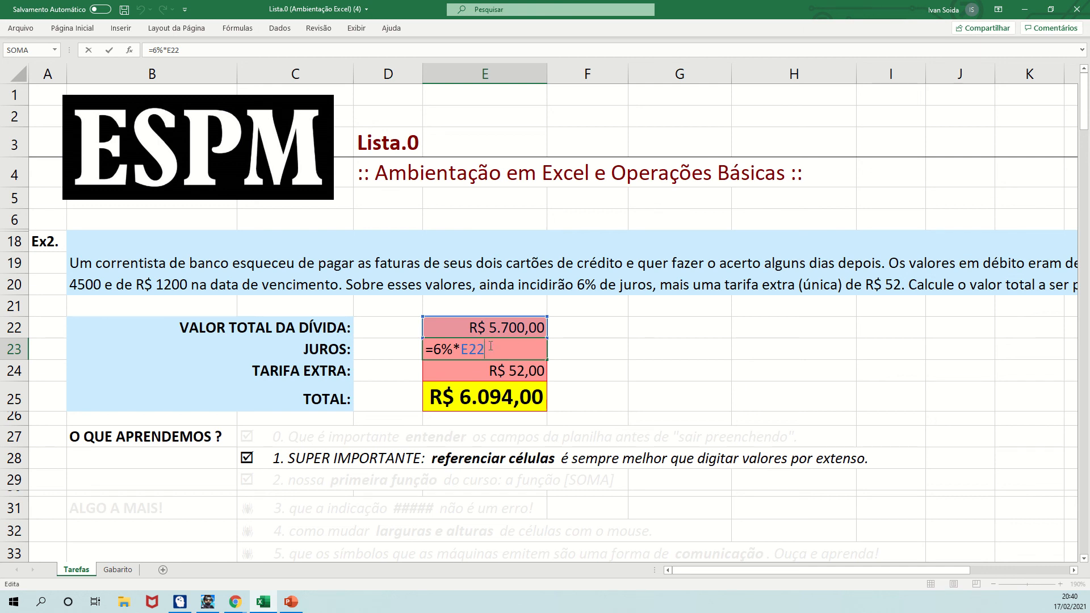
pyautogui.press('Return')
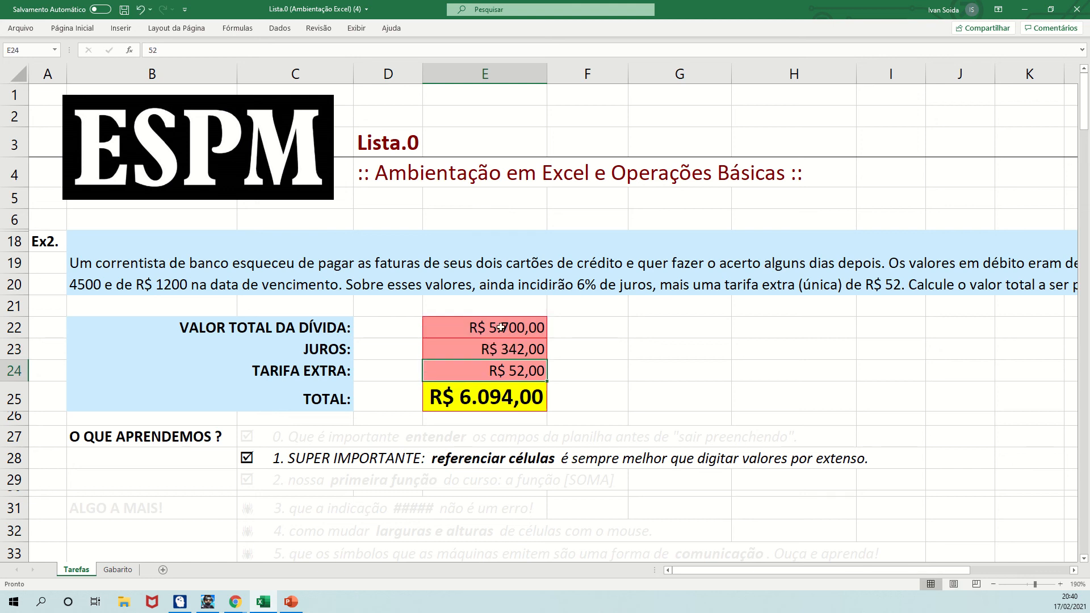
# Extend the total debt formula in E22 to =4500+1200+2500 to test the dependent interest and total.
pyautogui.doubleClick(499, 328)
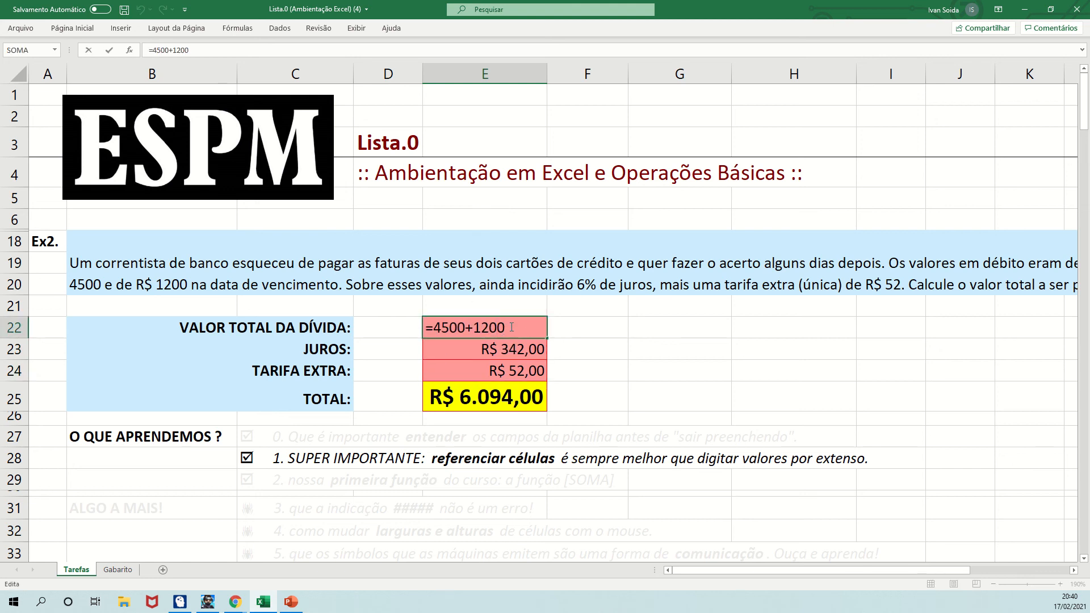
pyautogui.write('+2500')
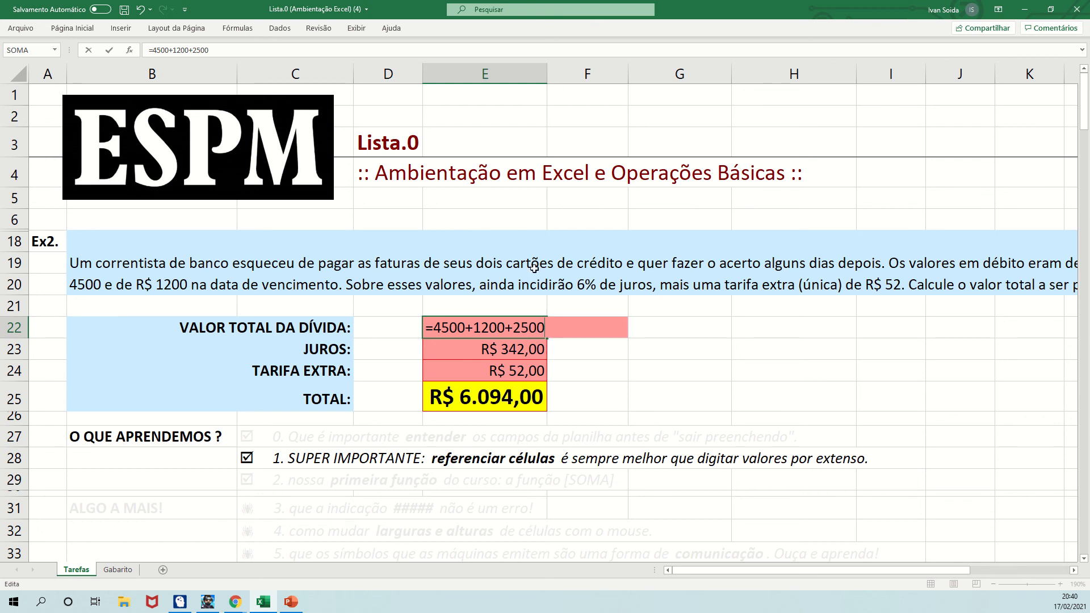
pyautogui.press('Return')
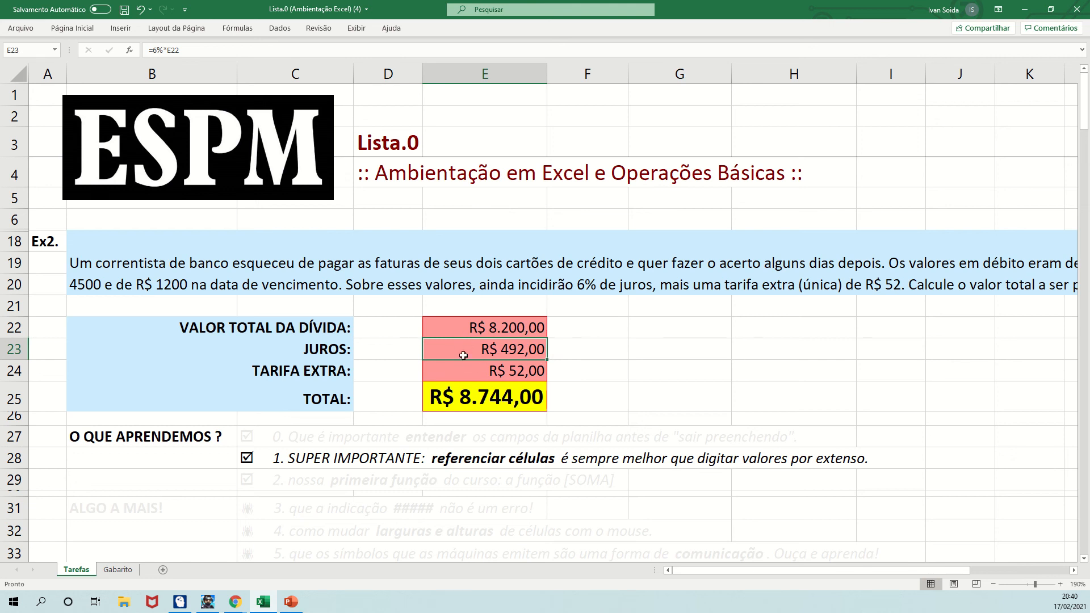
# Remove the +2500 term from the debt formula in E22 and re-examine the interest formula in E23.
pyautogui.doubleClick(521, 330)
pyautogui.moveTo(514, 330); pyautogui.dragTo(557, 330)
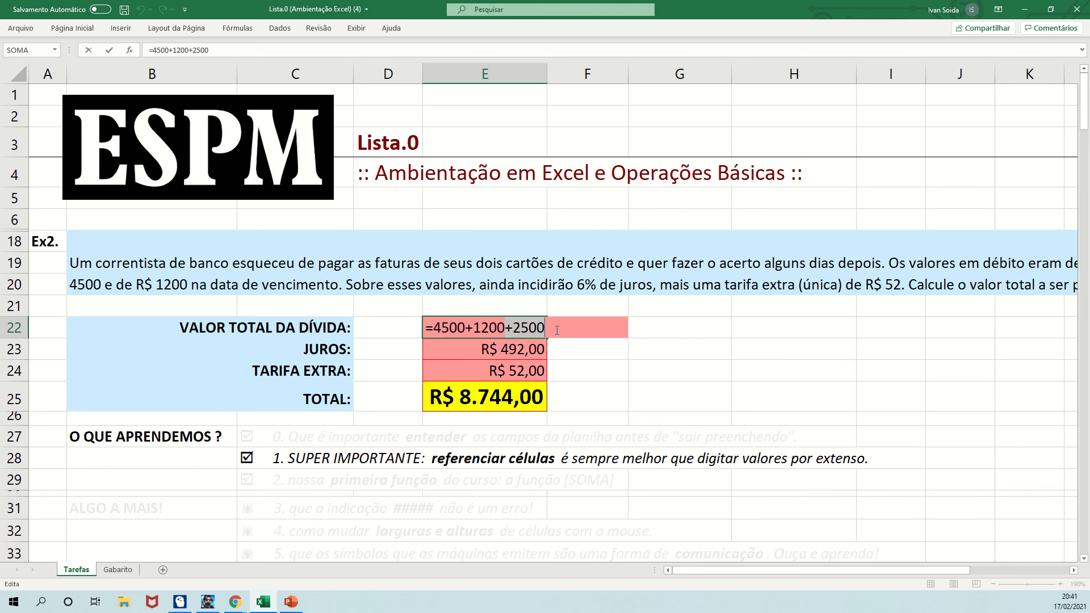
pyautogui.press('Delete')
pyautogui.press('Return')
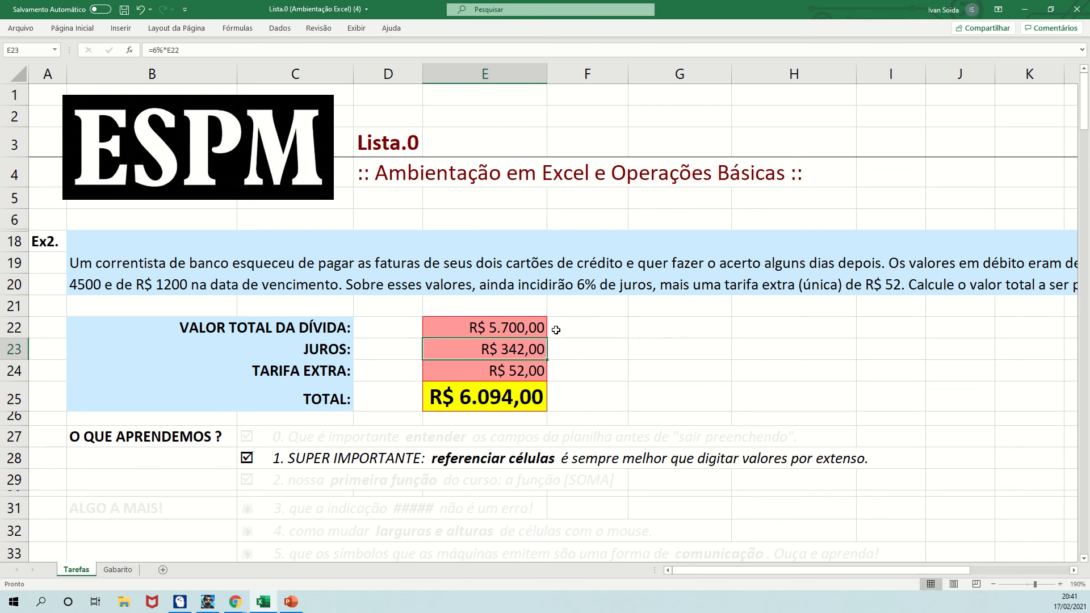
pyautogui.doubleClick(523, 351)
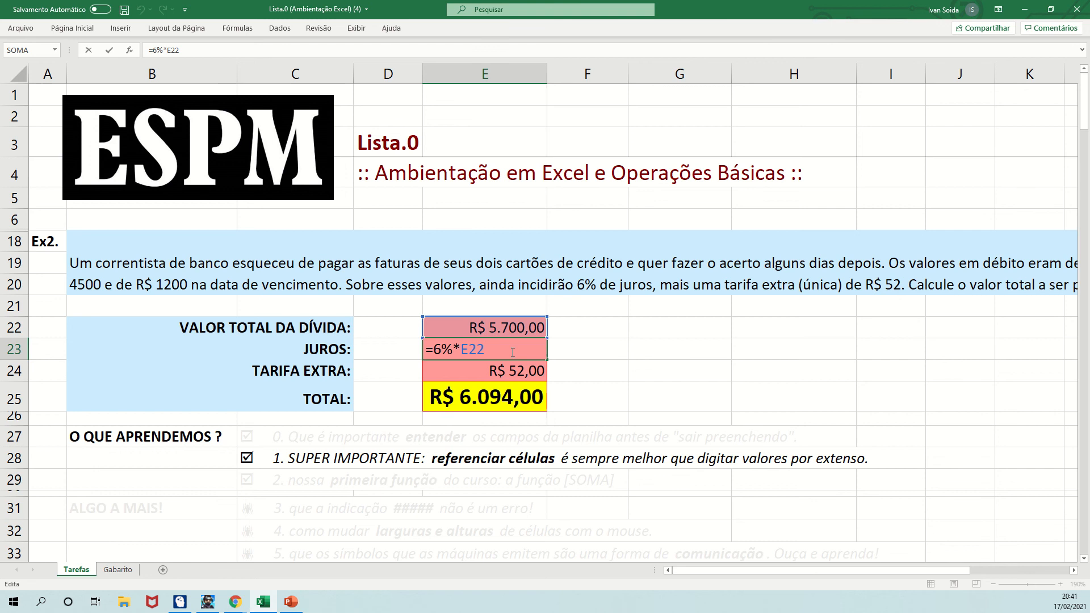
pyautogui.press('Return')
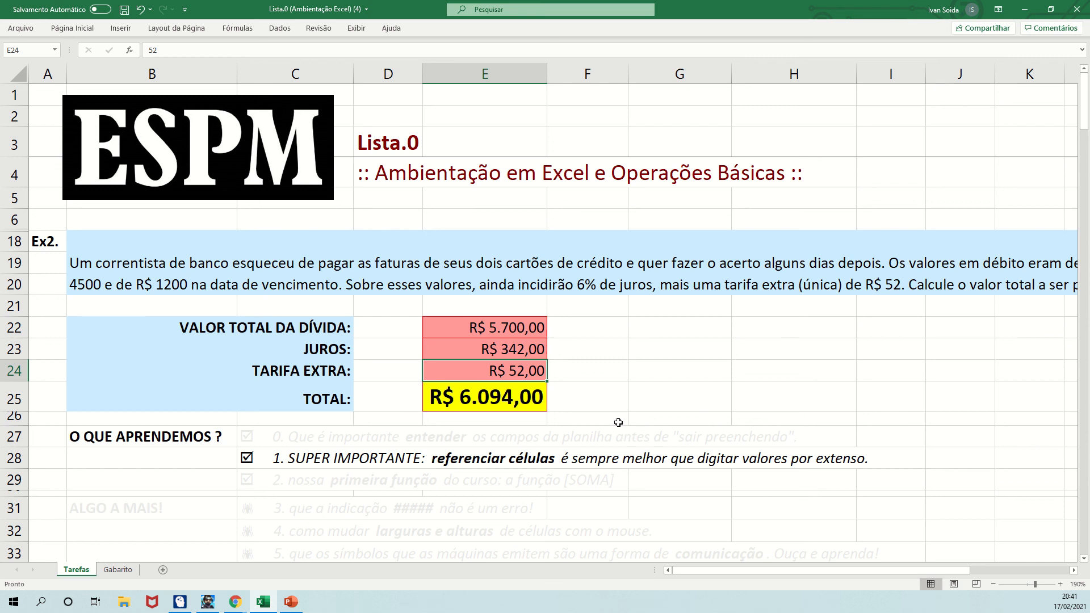
# Set the font colour of note 2 in C29 to automatic black and of note 0 in C27 to blue.
pyautogui.click(329, 477)
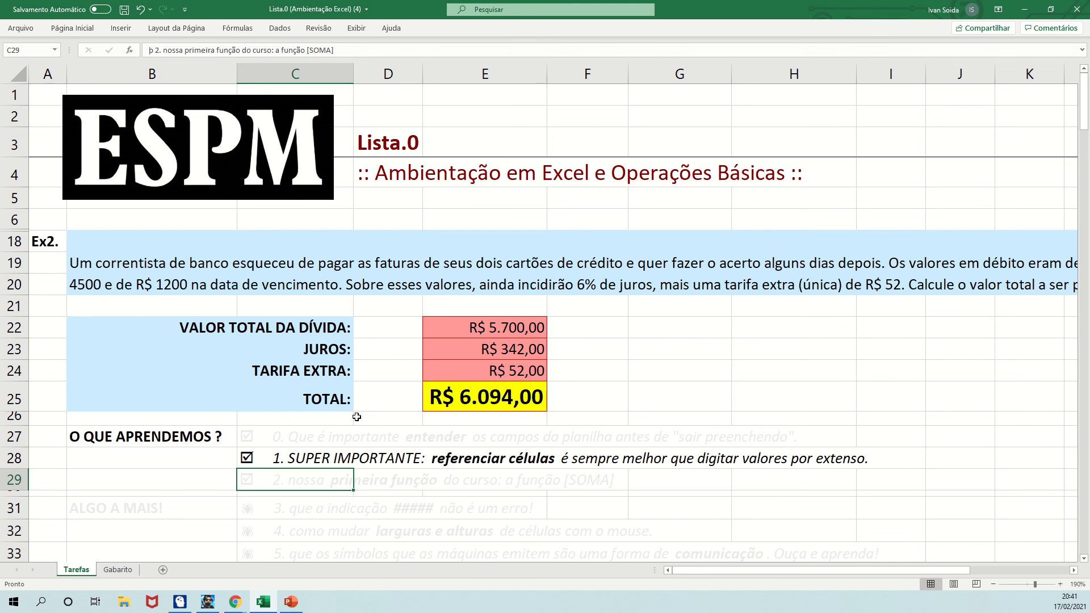
pyautogui.press('F4')
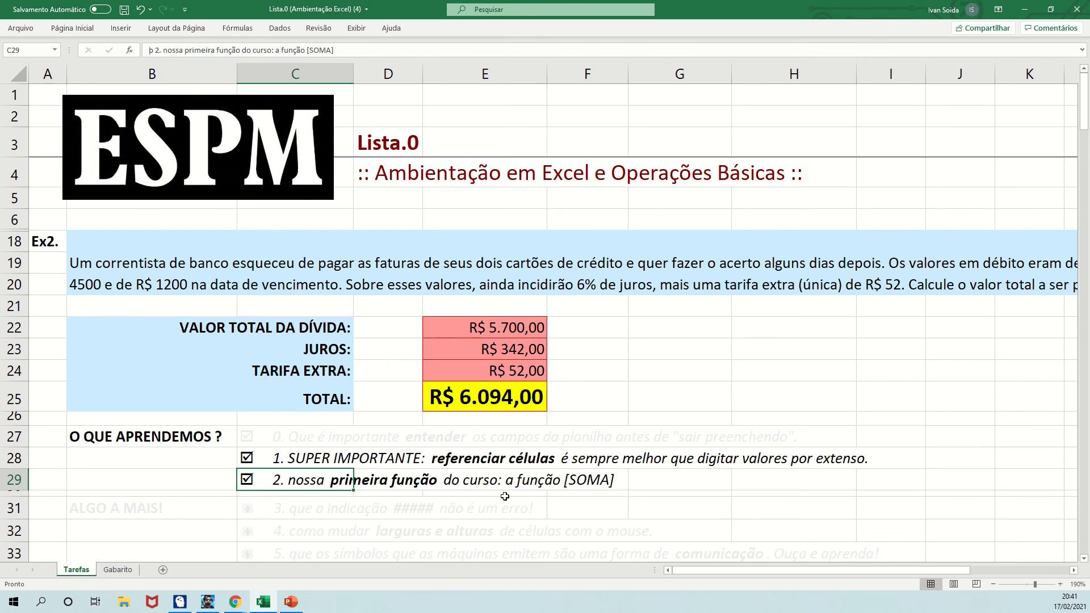
pyautogui.click(297, 442)
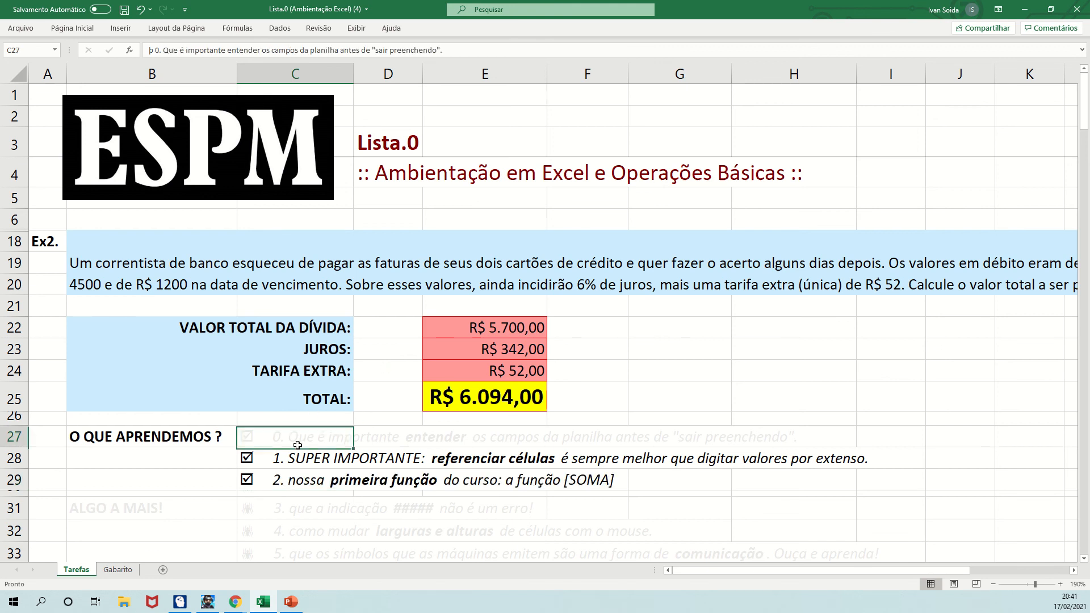
pyautogui.rightClick(297, 442)
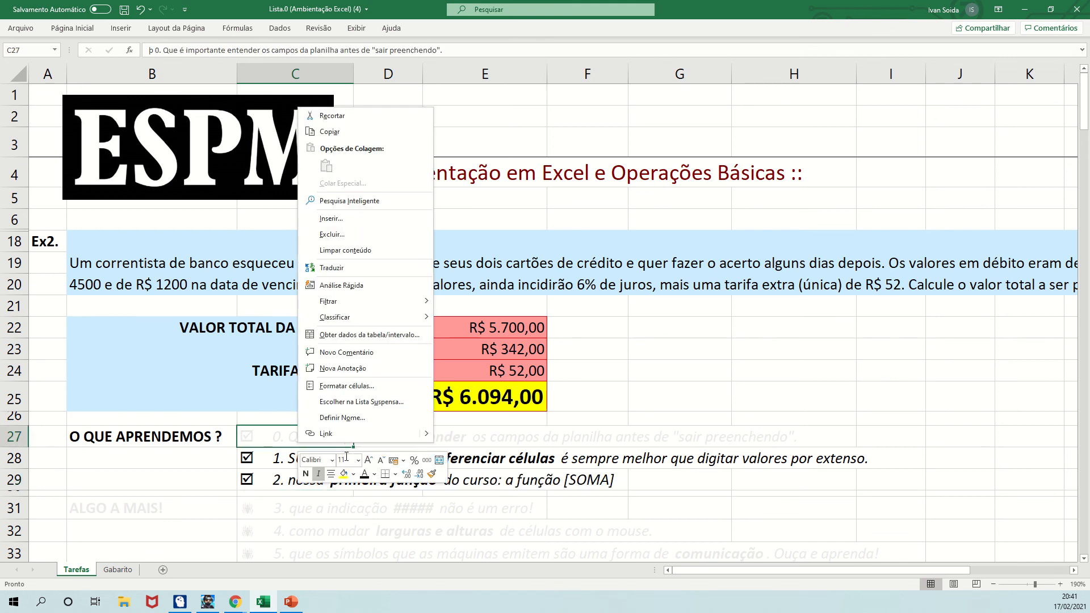
pyautogui.click(374, 474)
pyautogui.click(374, 440)
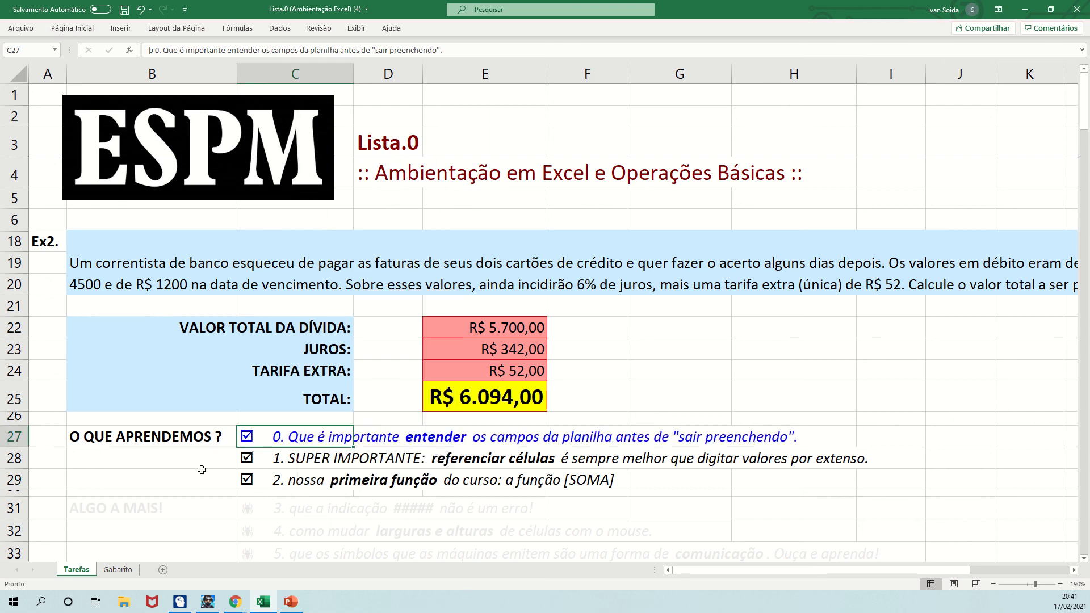
pyautogui.click(190, 474)
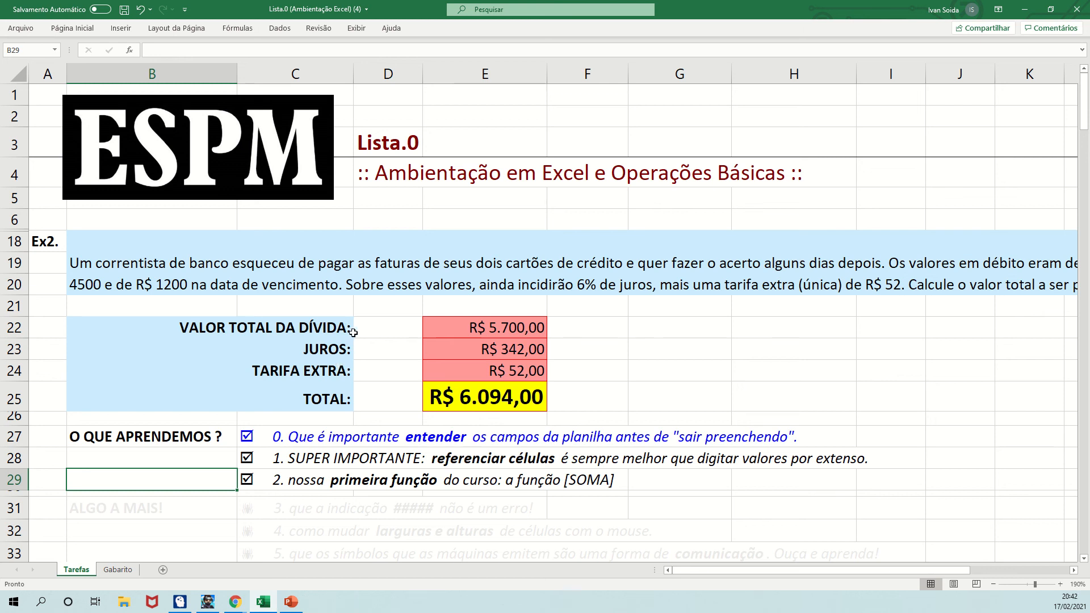
# Set the font colour of note 3 in C31, about the ##### indication, to dark green.
pyautogui.scroll(-1, 340, 354)
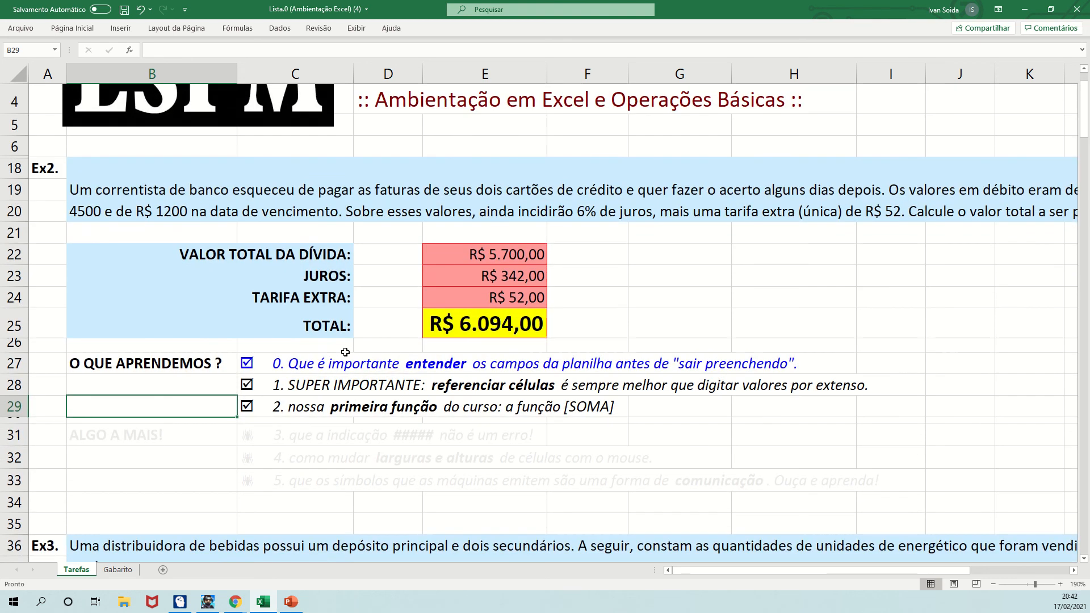
pyautogui.click(277, 434)
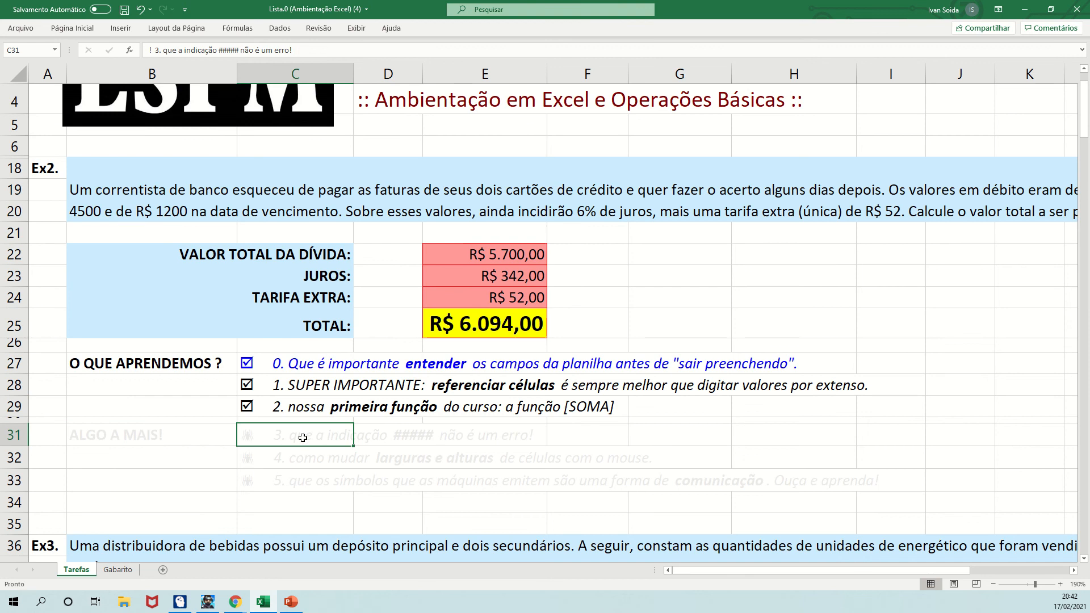
pyautogui.rightClick(302, 437)
pyautogui.click(380, 469)
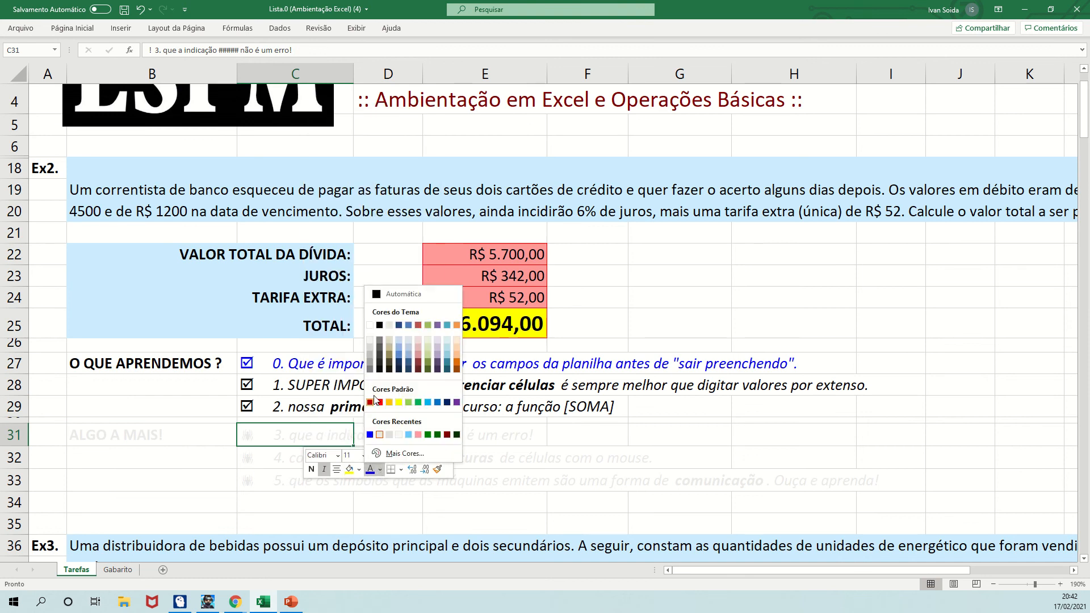
pyautogui.click(438, 435)
# Set the font colour of the heading ALGO A MAIS! in B31 to the same dark green.
pyautogui.click(190, 438)
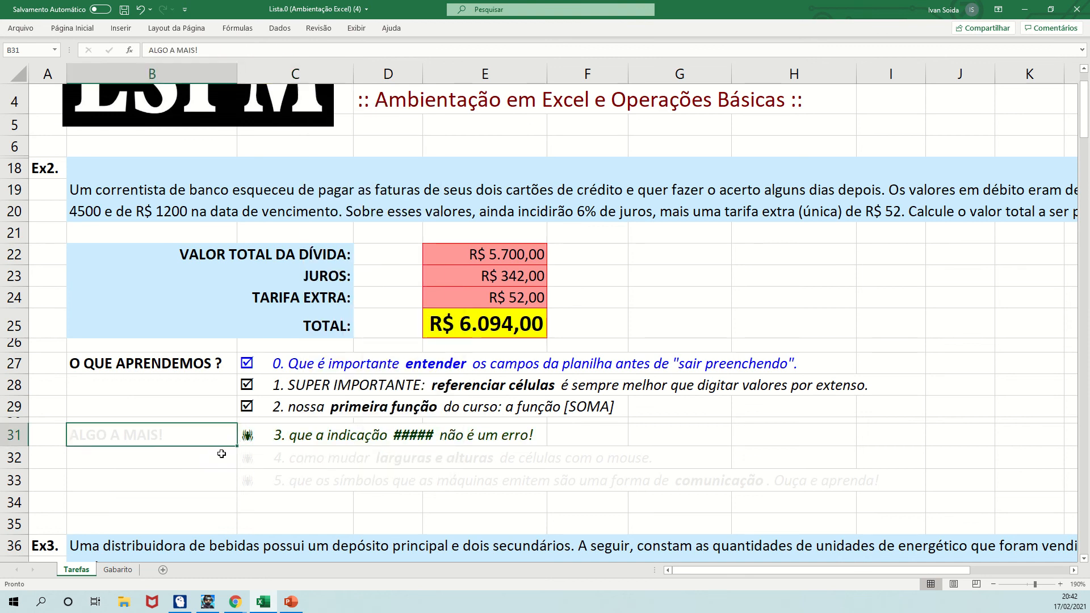
pyautogui.rightClick(191, 438)
pyautogui.click(259, 469)
pyautogui.press('Down')
pyautogui.press('Down')
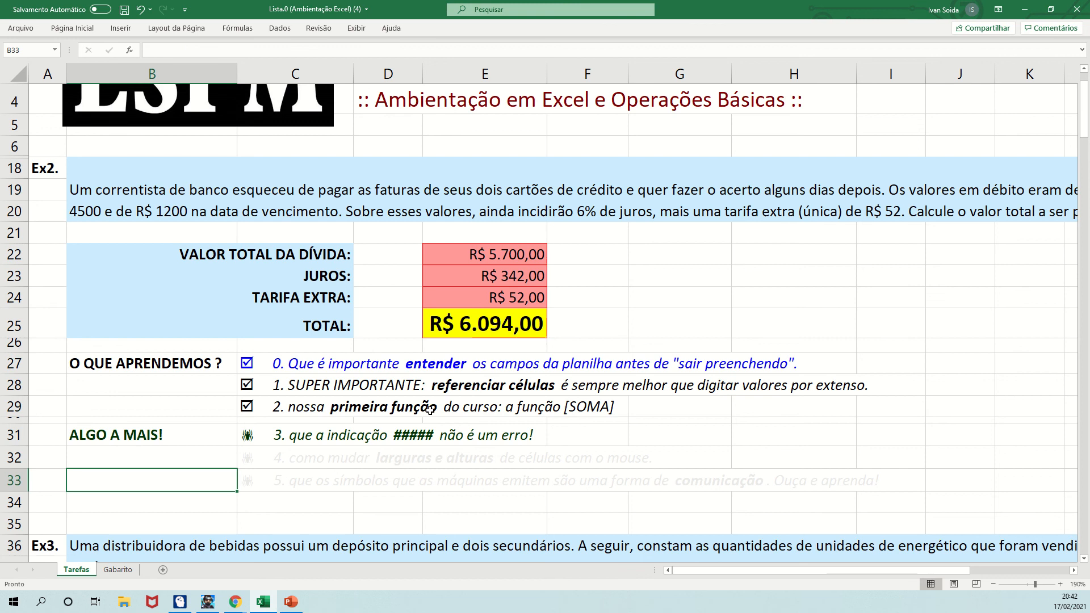
# Apply the same dark green font colour to note 4 in C32 and note 5 in C33.
pyautogui.click(319, 449)
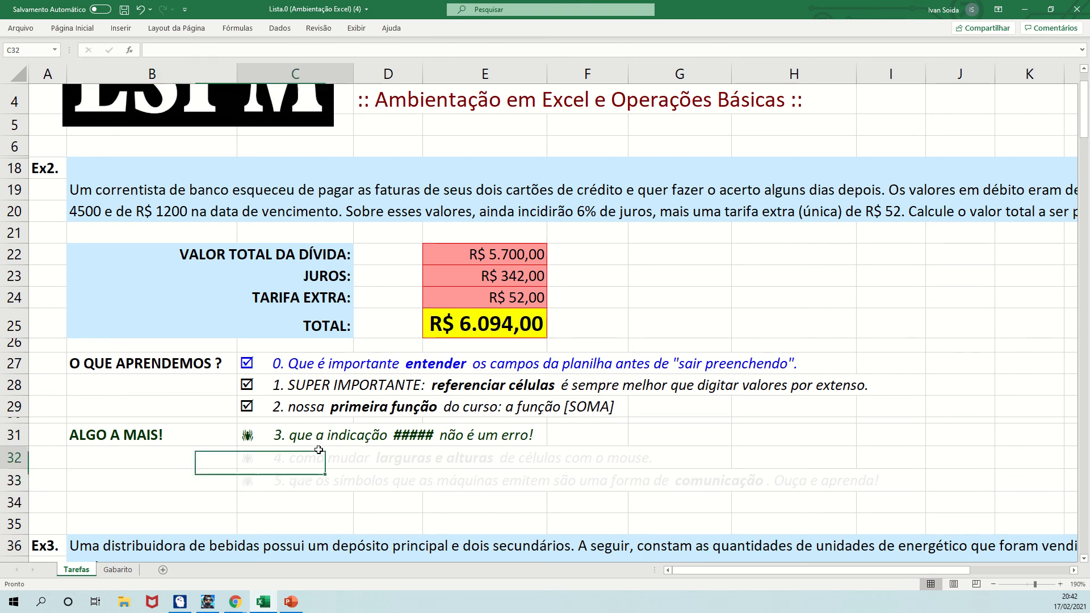
pyautogui.rightClick(320, 449)
pyautogui.click(386, 481)
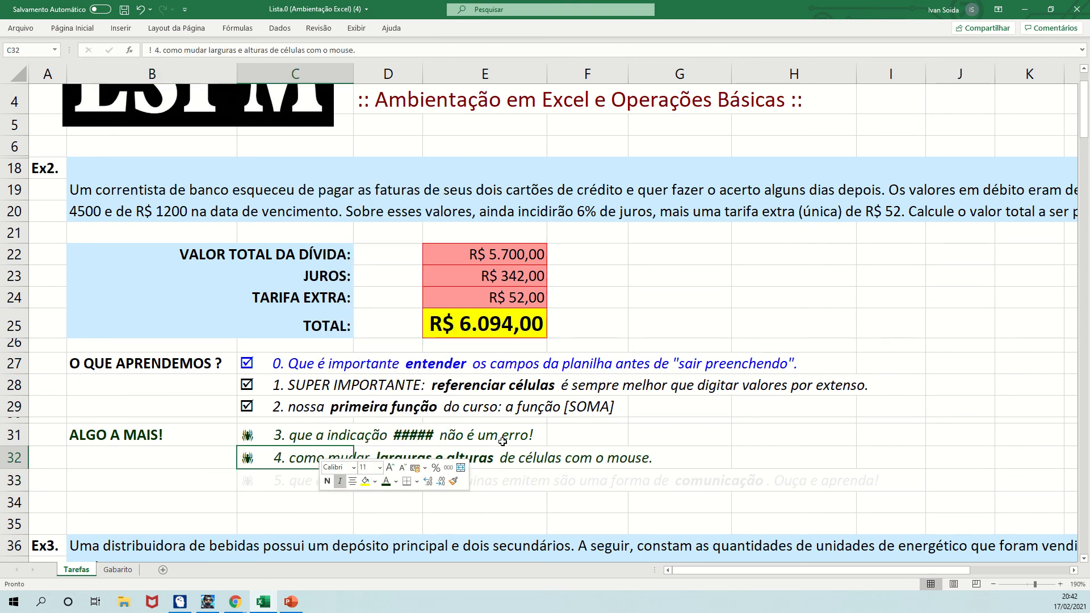
pyautogui.click(241, 504)
pyautogui.rightClick(270, 486)
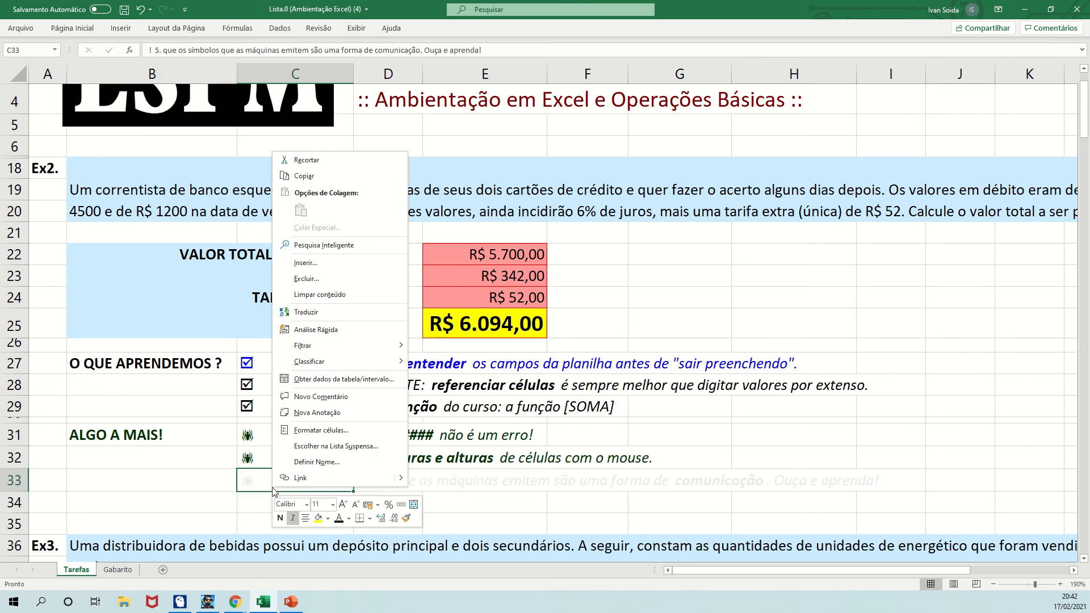
pyautogui.click(338, 517)
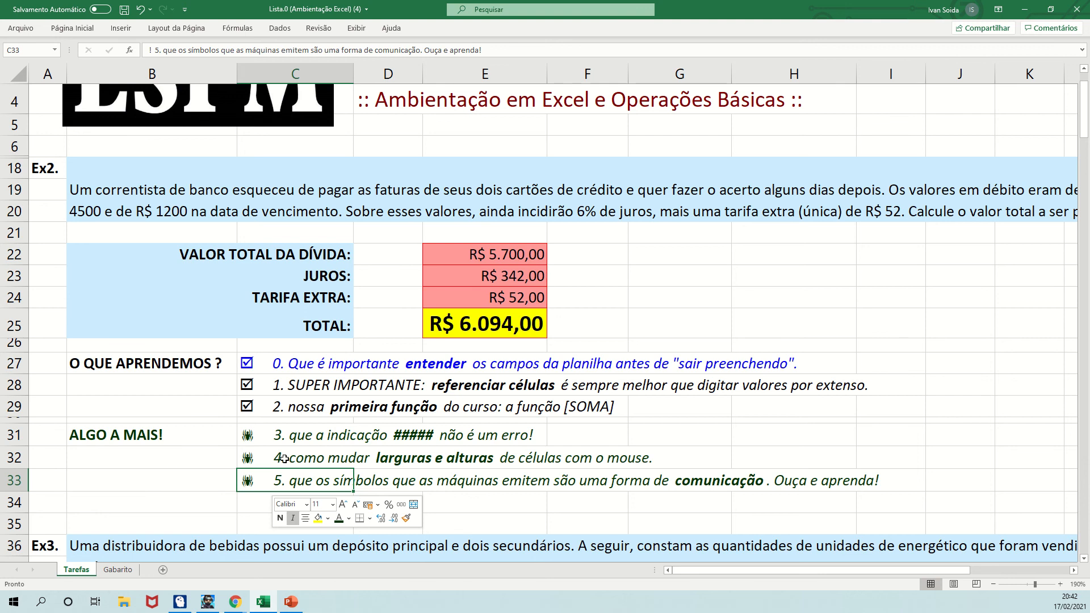
# Change the font colour of note 5 in C33, about communication symbols, to blue.
pyautogui.rightClick(285, 485)
pyautogui.click(355, 513)
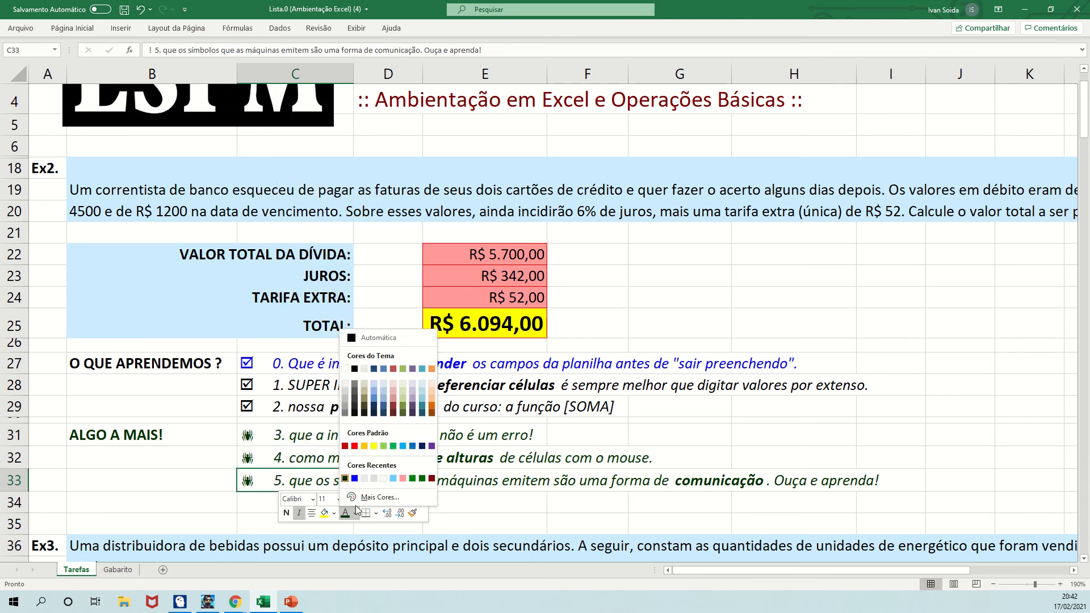
pyautogui.click(442, 454)
pyautogui.click(200, 469)
pyautogui.click(48, 491)
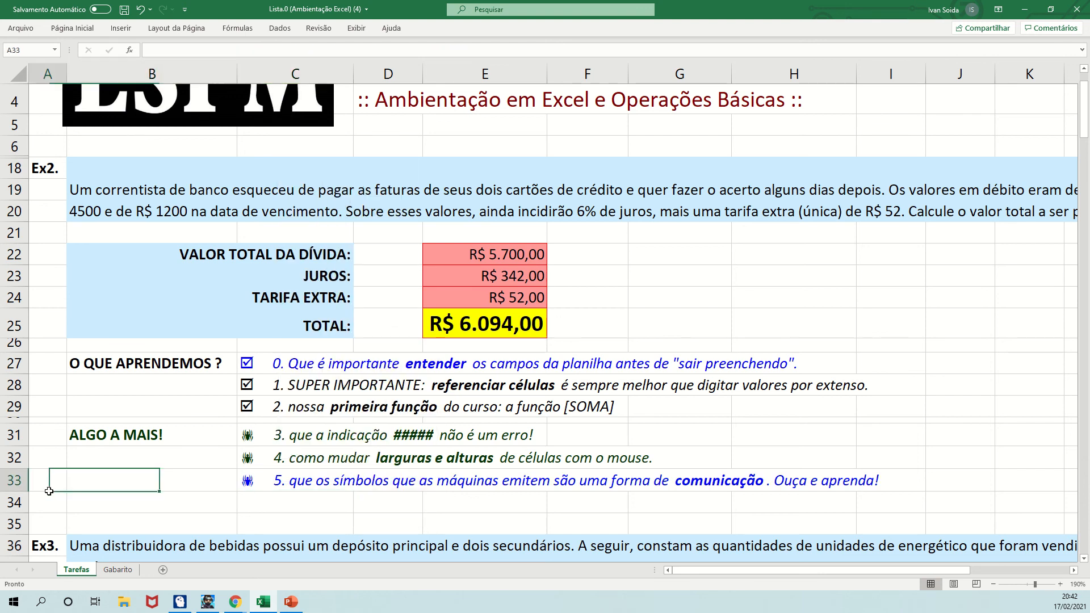